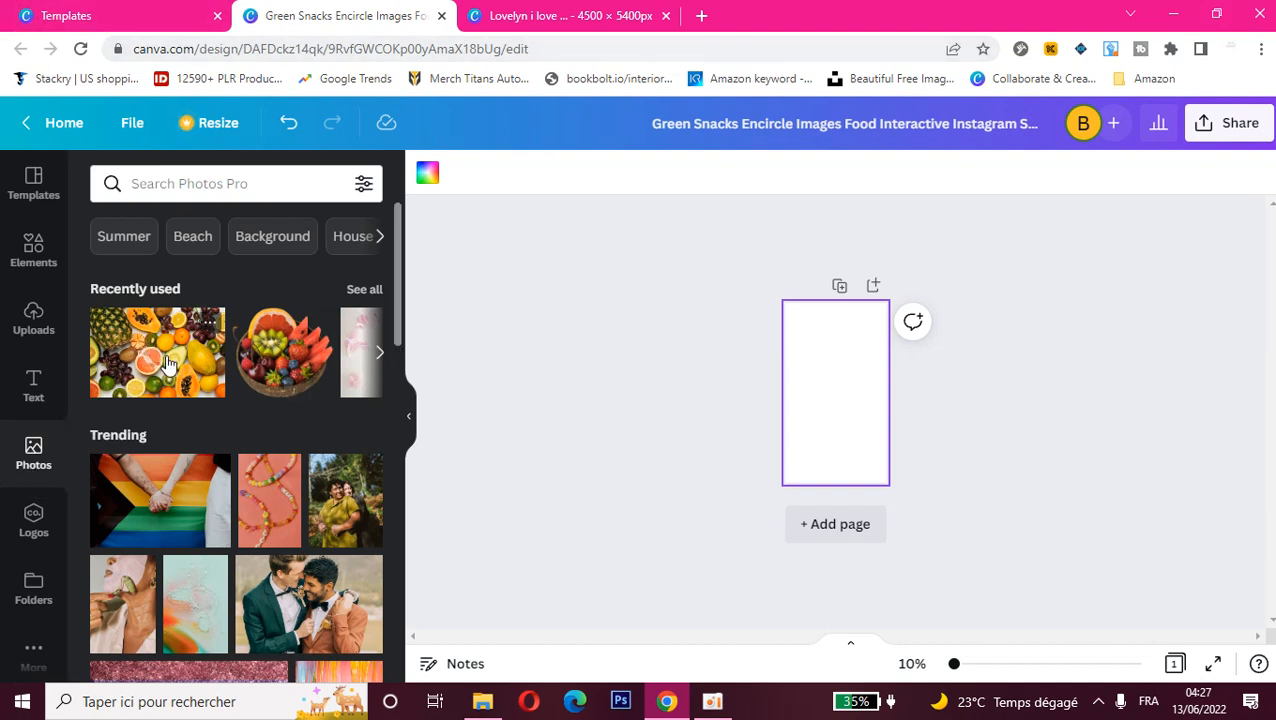
- Search the photo library for "fruits" and add the sliced fruit platter with the pineapple bowl to the blank page
{"action": "left_click", "coordinate": [200, 178]}
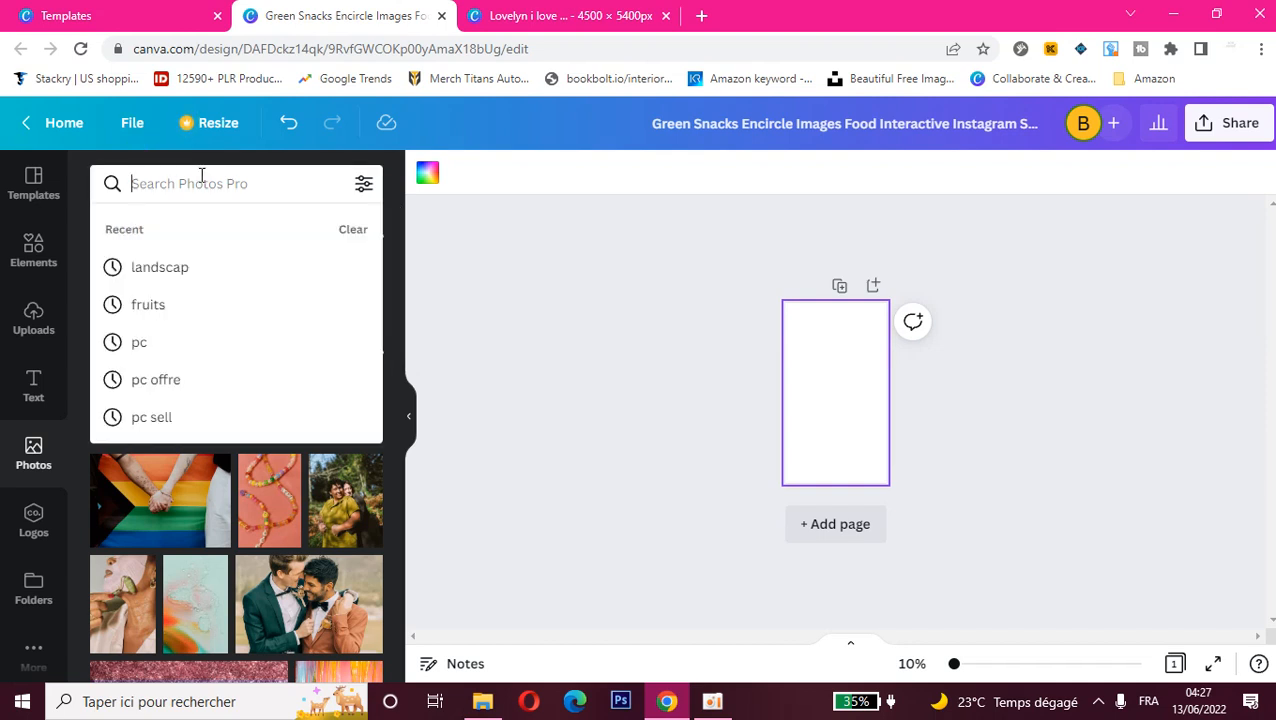
{"action": "type", "text": "frui"}
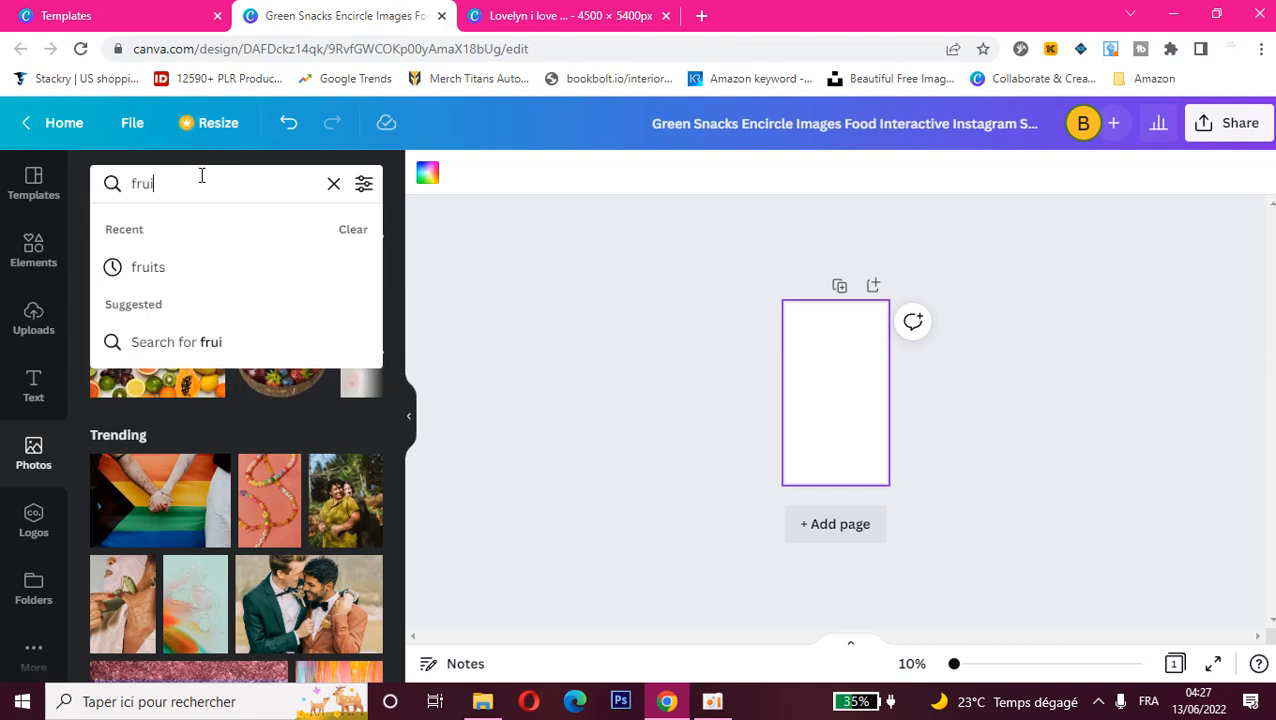
{"action": "type", "text": "ts"}
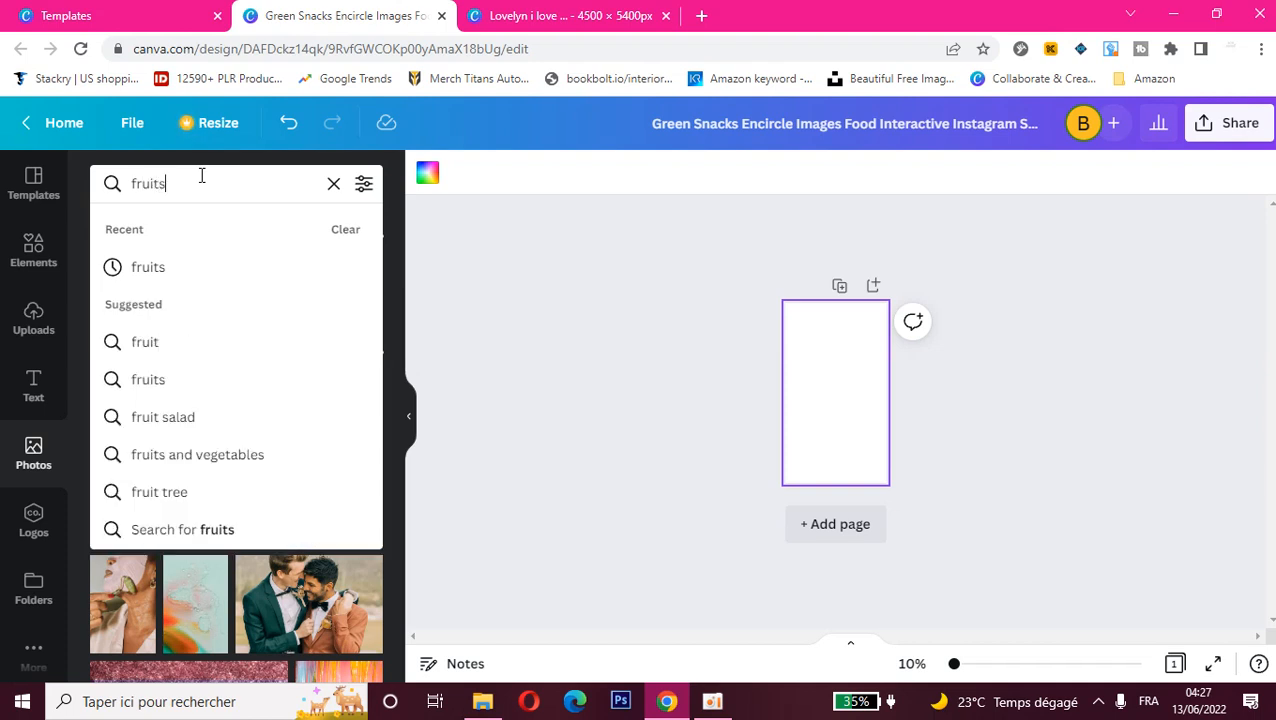
{"action": "key", "text": "Return"}
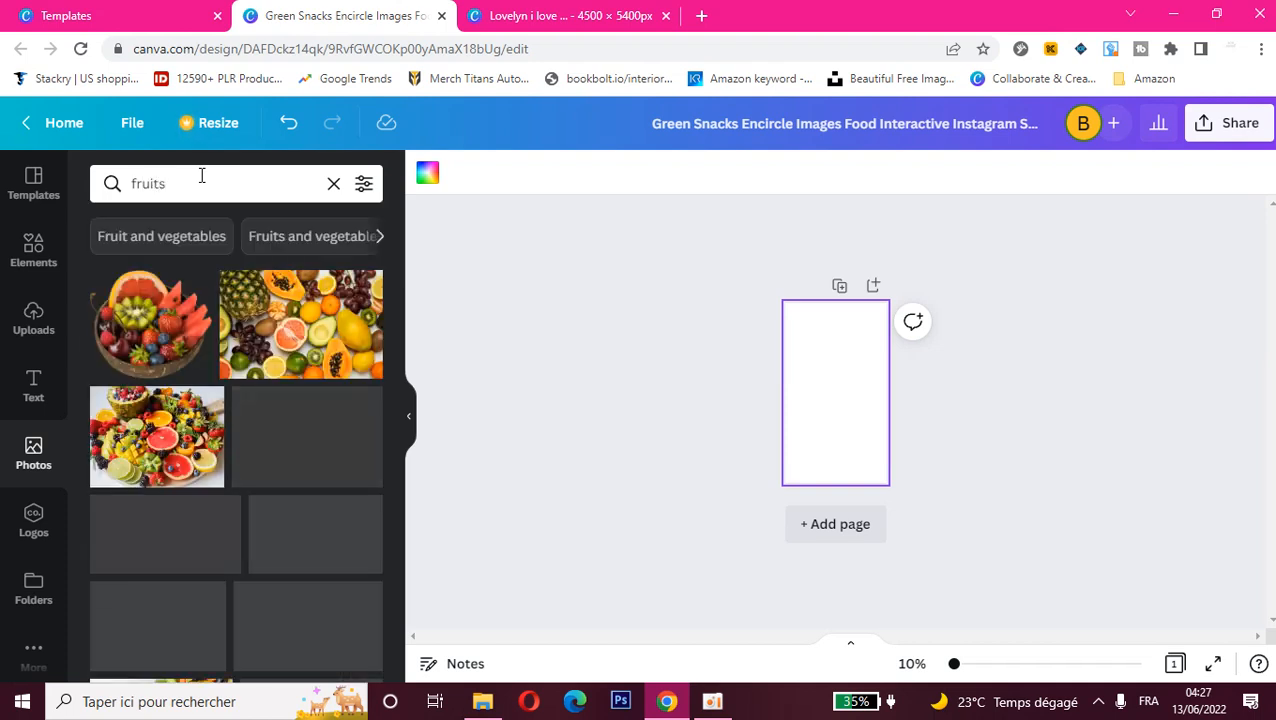
{"action": "left_click", "coordinate": [179, 461]}
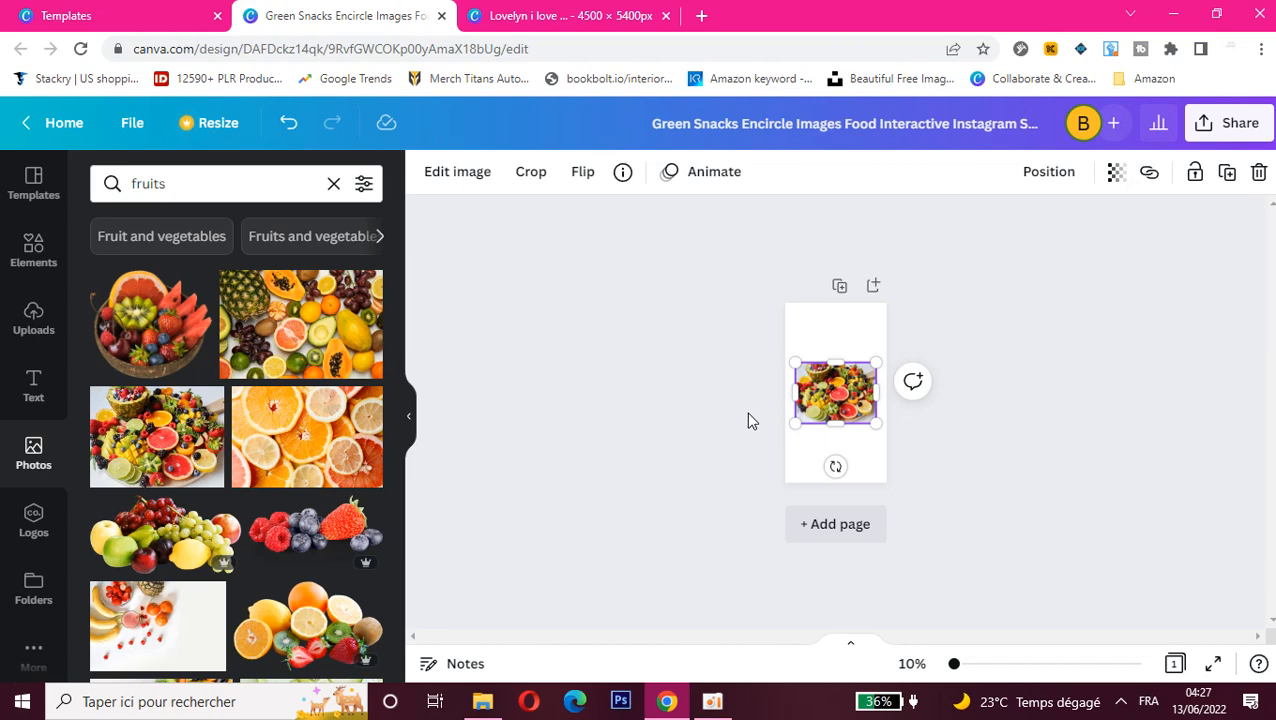
- Adjust the fruit photo to brightness -2, contrast -3 and saturation -3
{"action": "key", "text": "ctrl+plus"}
{"action": "key", "text": "ctrl+plus"}
{"action": "key", "text": "ctrl+plus"}
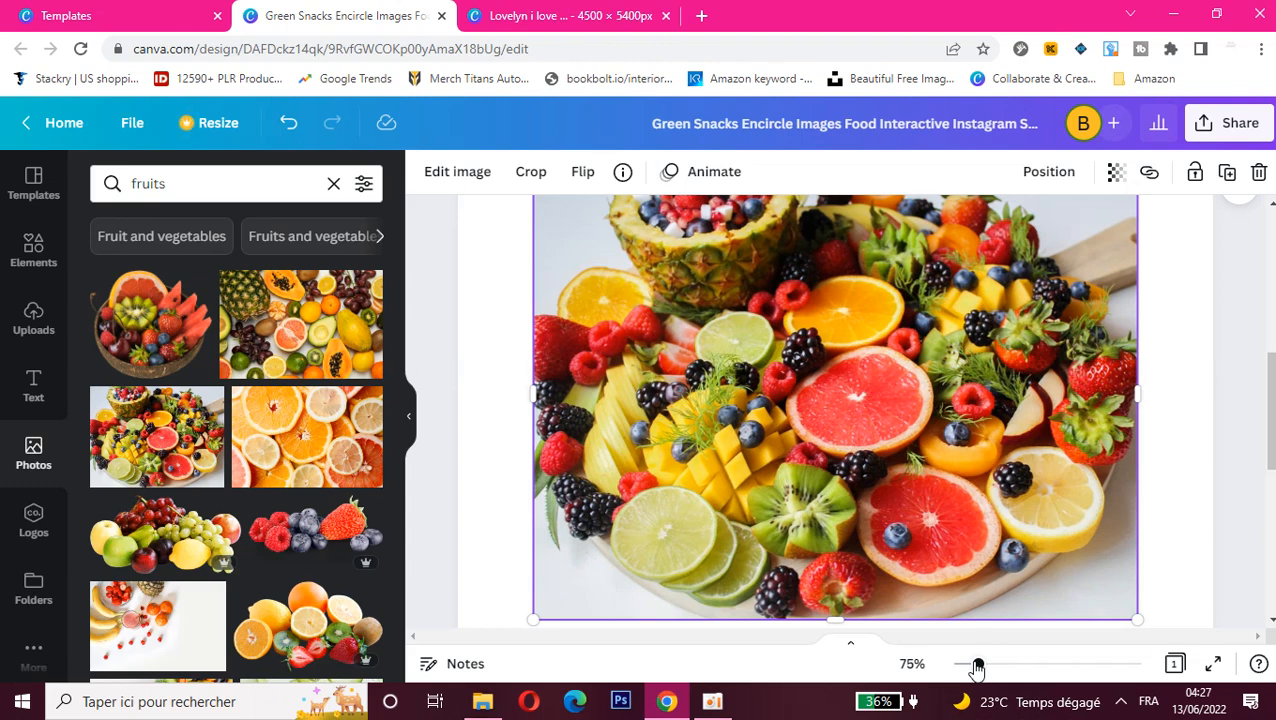
{"action": "mouse_move", "coordinate": [978, 668]}
{"action": "left_mouse_down"}
{"action": "mouse_move", "coordinate": [958, 668]}
{"action": "mouse_move", "coordinate": [1017, 668]}
{"action": "mouse_move", "coordinate": [973, 668]}
{"action": "left_mouse_up"}
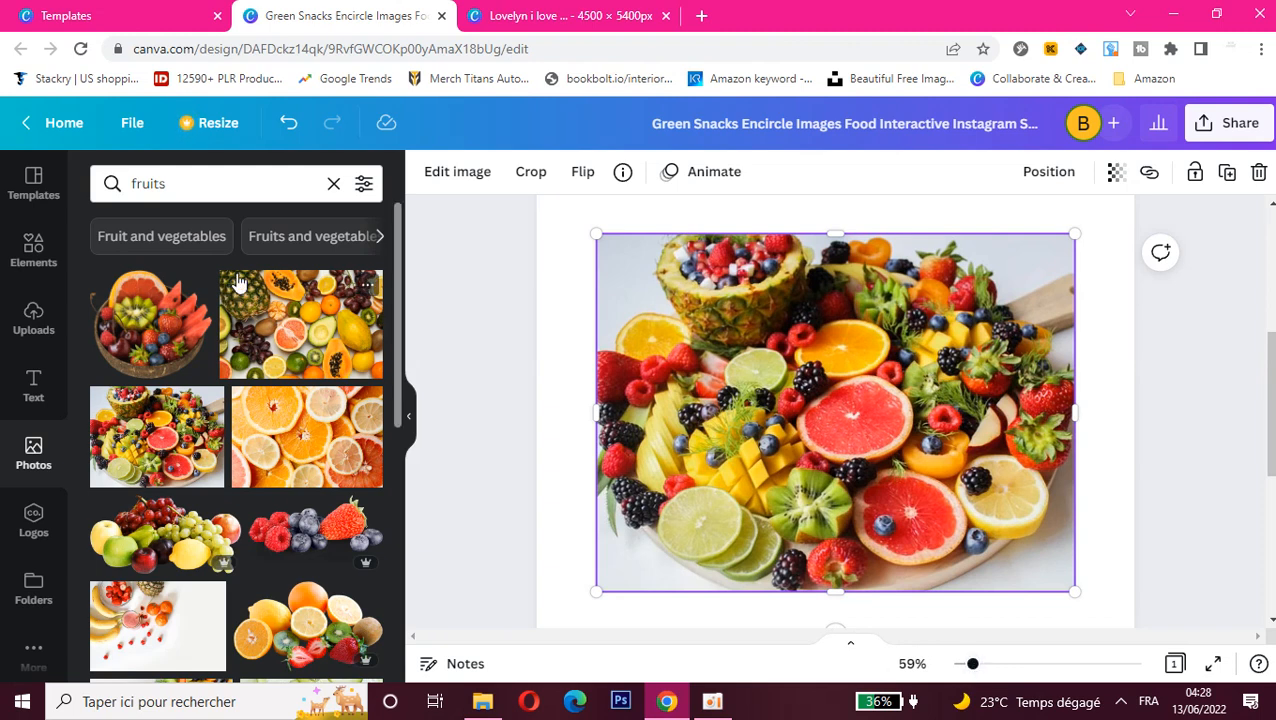
{"action": "left_click", "coordinate": [455, 180]}
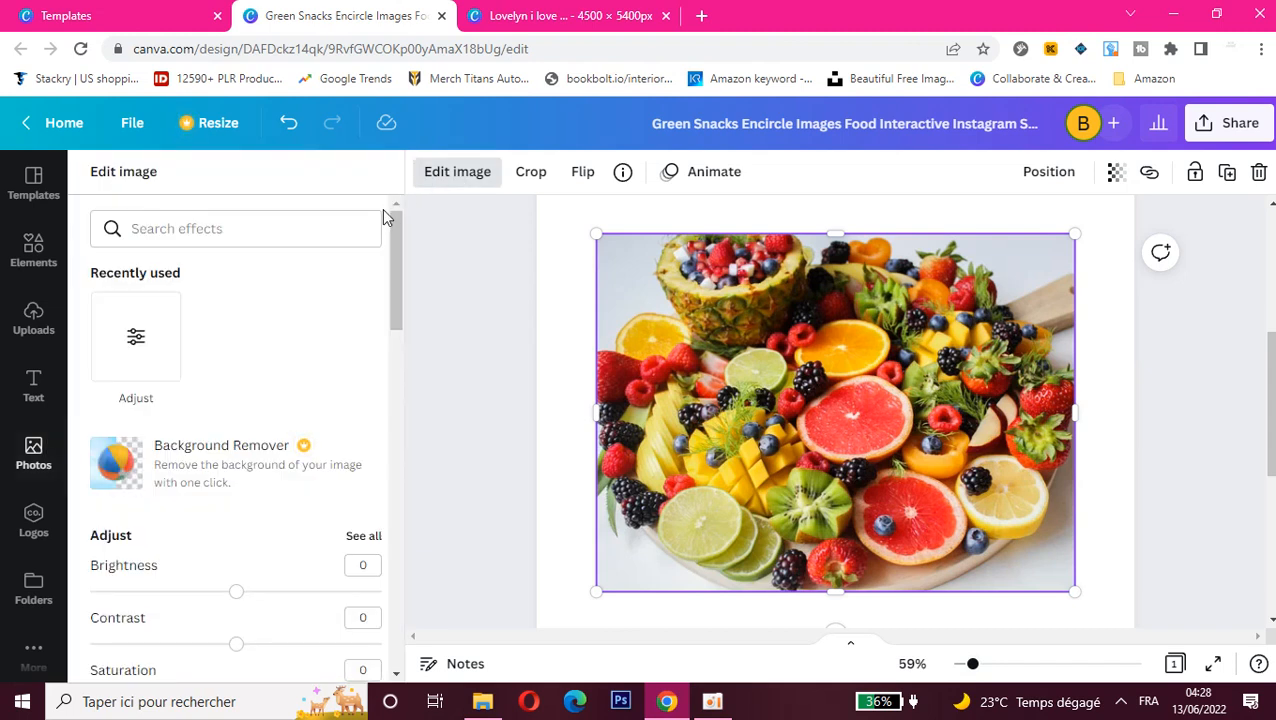
{"action": "left_click_drag", "start_coordinate": [397, 297], "coordinate": [398, 351]}
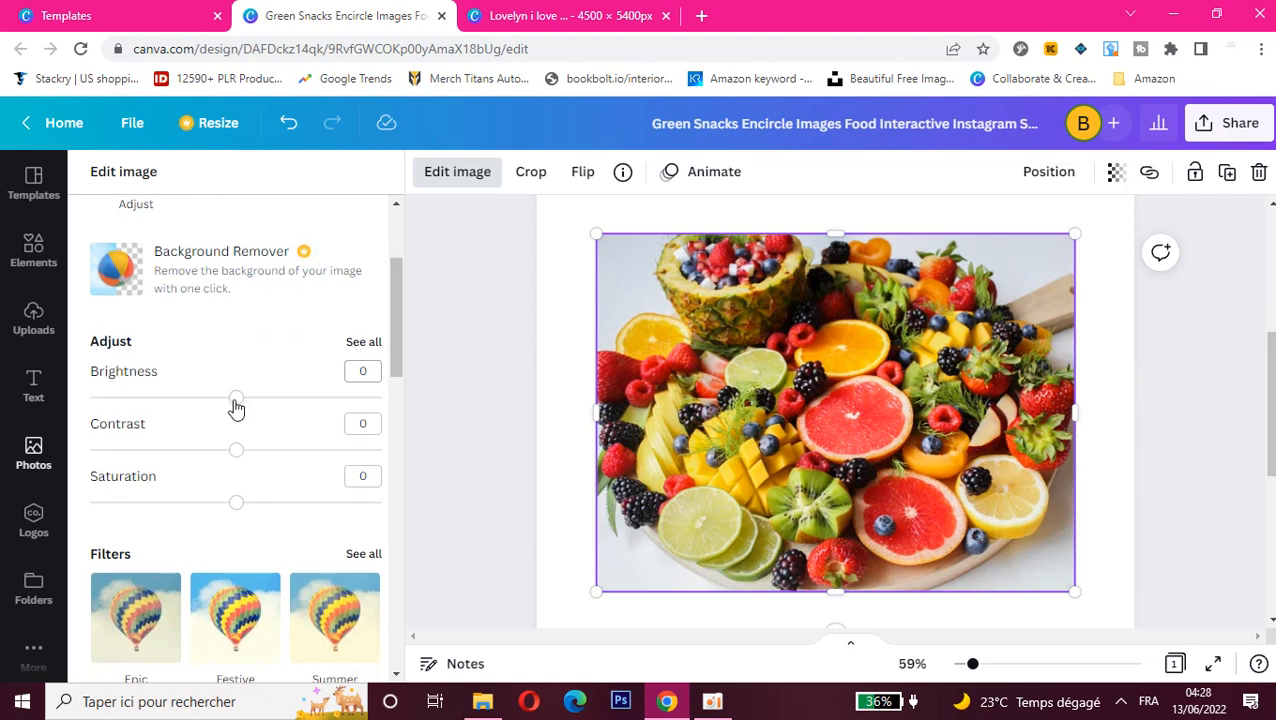
{"action": "mouse_move", "coordinate": [236, 407]}
{"action": "left_mouse_down"}
{"action": "mouse_move", "coordinate": [366, 418]}
{"action": "mouse_move", "coordinate": [91, 398]}
{"action": "mouse_move", "coordinate": [236, 404]}
{"action": "left_mouse_up"}
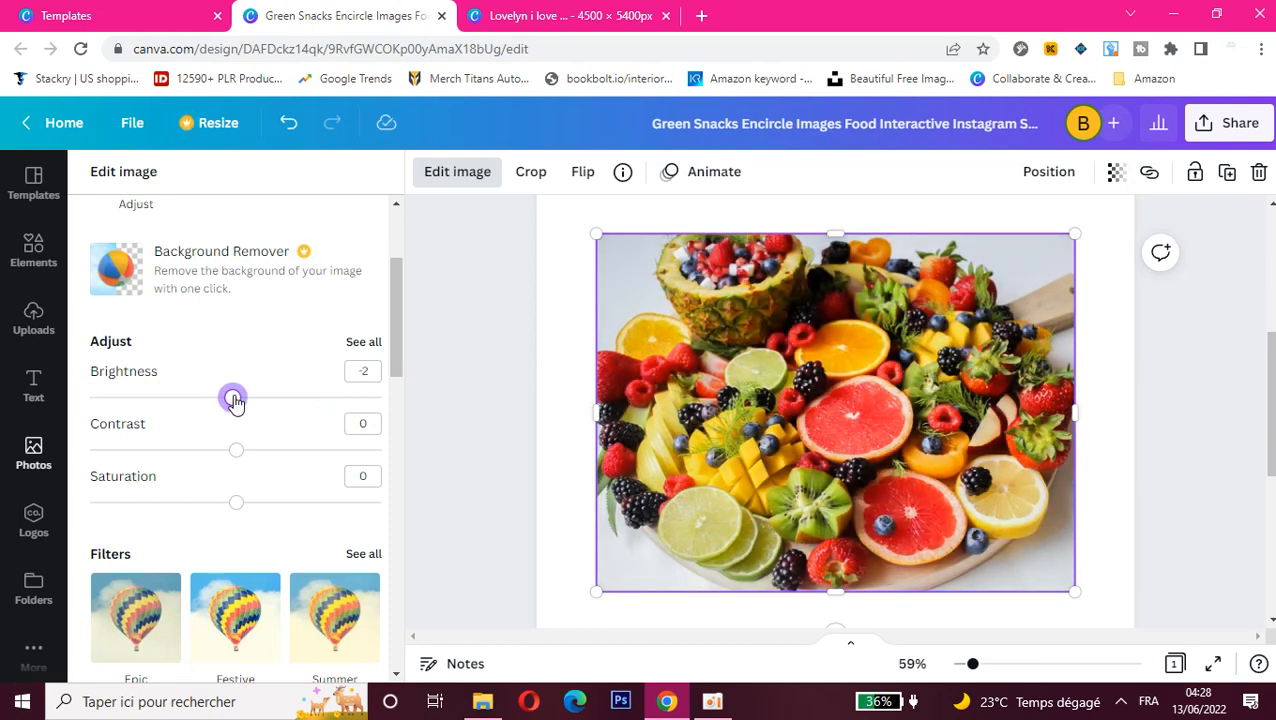
{"action": "scroll", "coordinate": [394, 366], "scroll_direction": "down", "scroll_amount": 1}
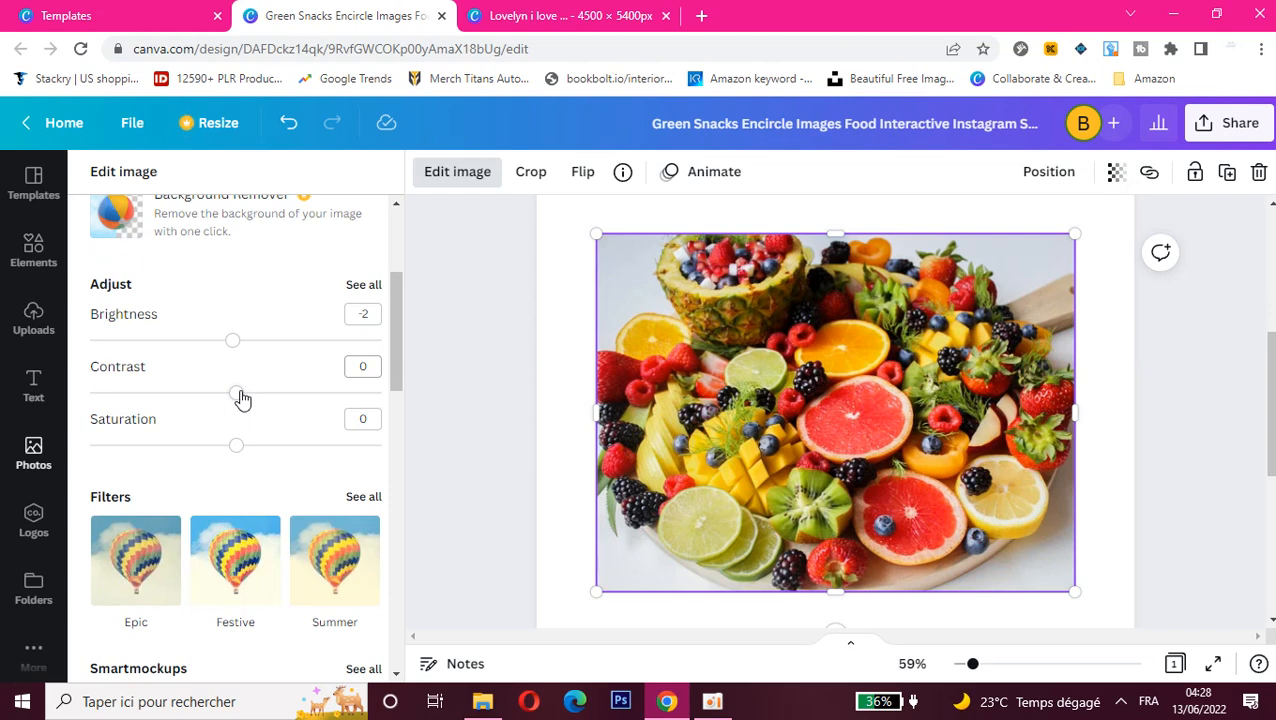
{"action": "mouse_move", "coordinate": [241, 398]}
{"action": "left_mouse_down"}
{"action": "mouse_move", "coordinate": [362, 399]}
{"action": "mouse_move", "coordinate": [141, 401]}
{"action": "mouse_move", "coordinate": [232, 401]}
{"action": "left_mouse_up"}
{"action": "left_click_drag", "start_coordinate": [238, 453], "coordinate": [125, 452]}
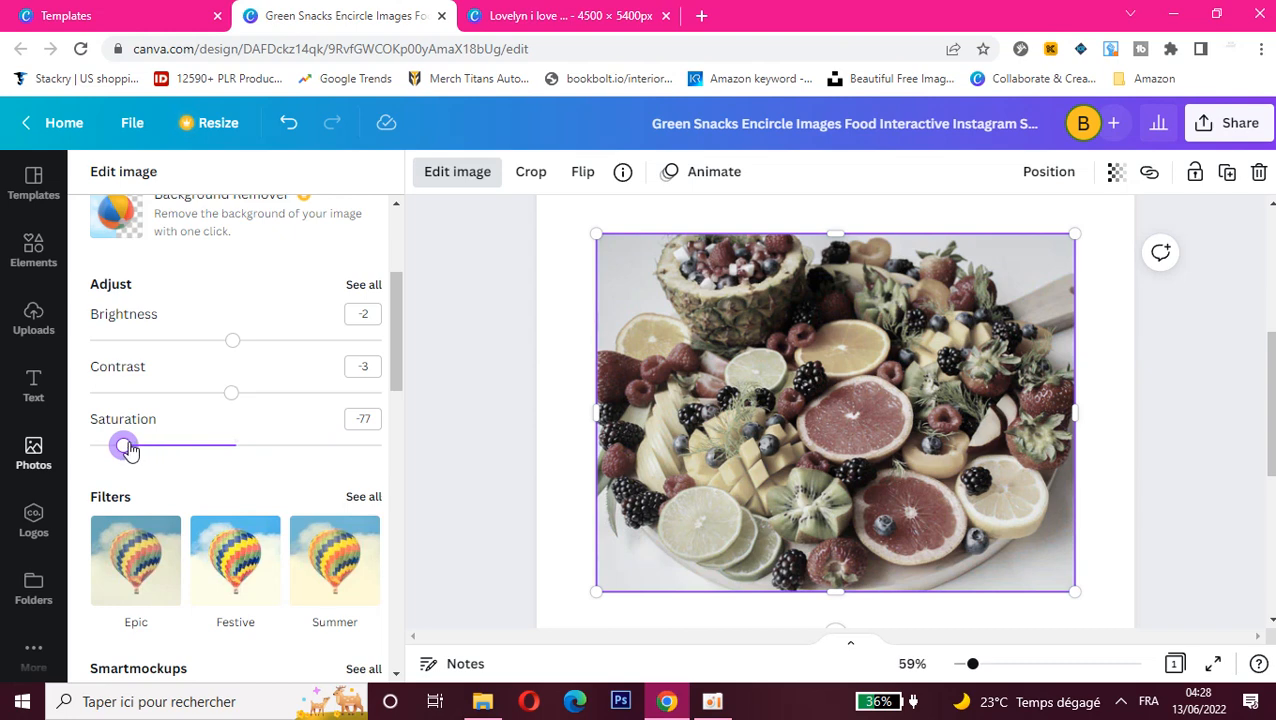
{"action": "left_click_drag", "start_coordinate": [125, 447], "coordinate": [231, 447]}
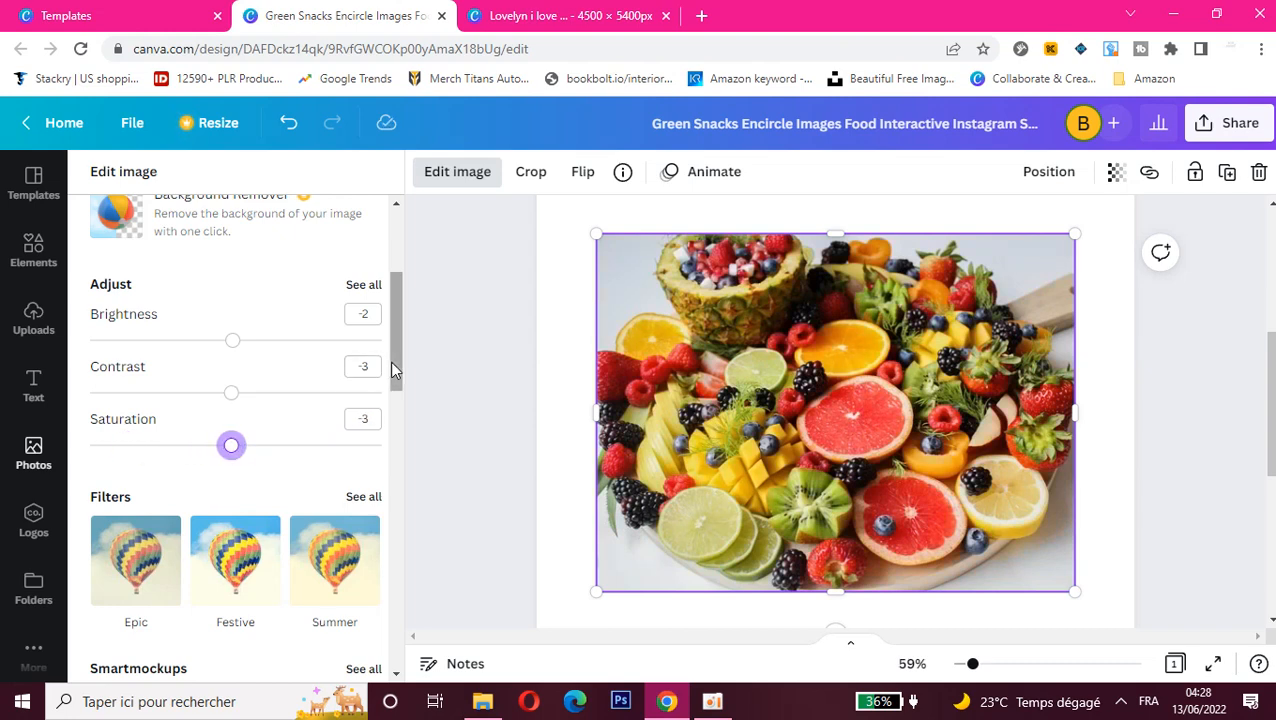
- Open the full filter collection and try Epic, Festive, Solar, Afterglow and Summer on the fruit photo
{"action": "mouse_move", "coordinate": [392, 374]}
{"action": "left_mouse_down"}
{"action": "mouse_move", "coordinate": [394, 399]}
{"action": "mouse_move", "coordinate": [393, 376]}
{"action": "left_mouse_up"}
{"action": "left_click", "coordinate": [364, 427]}
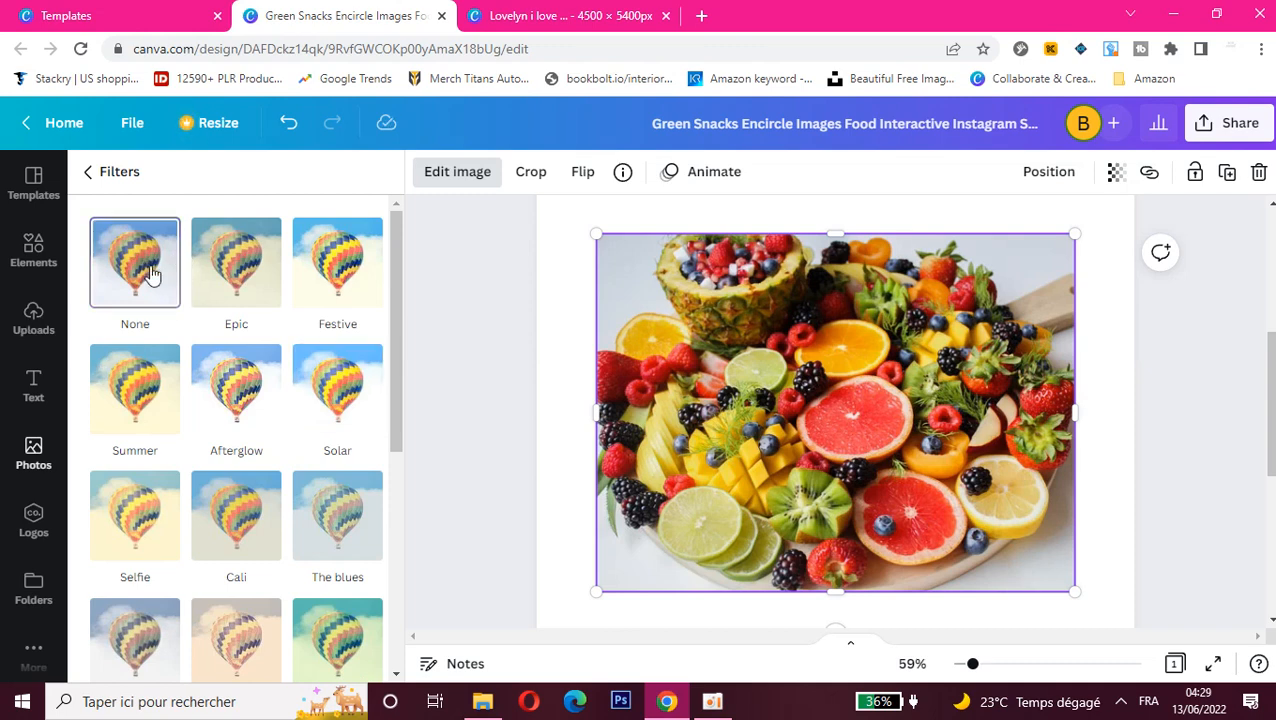
{"action": "left_click", "coordinate": [230, 280]}
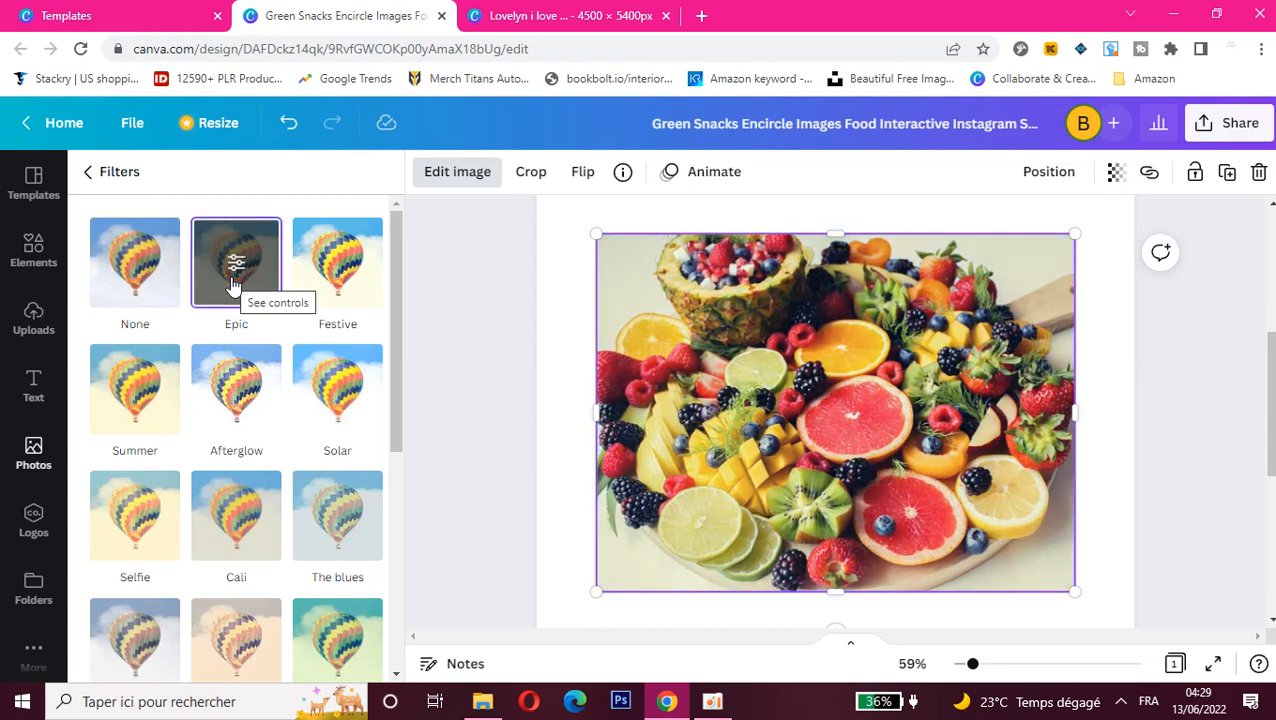
{"action": "left_click", "coordinate": [319, 287]}
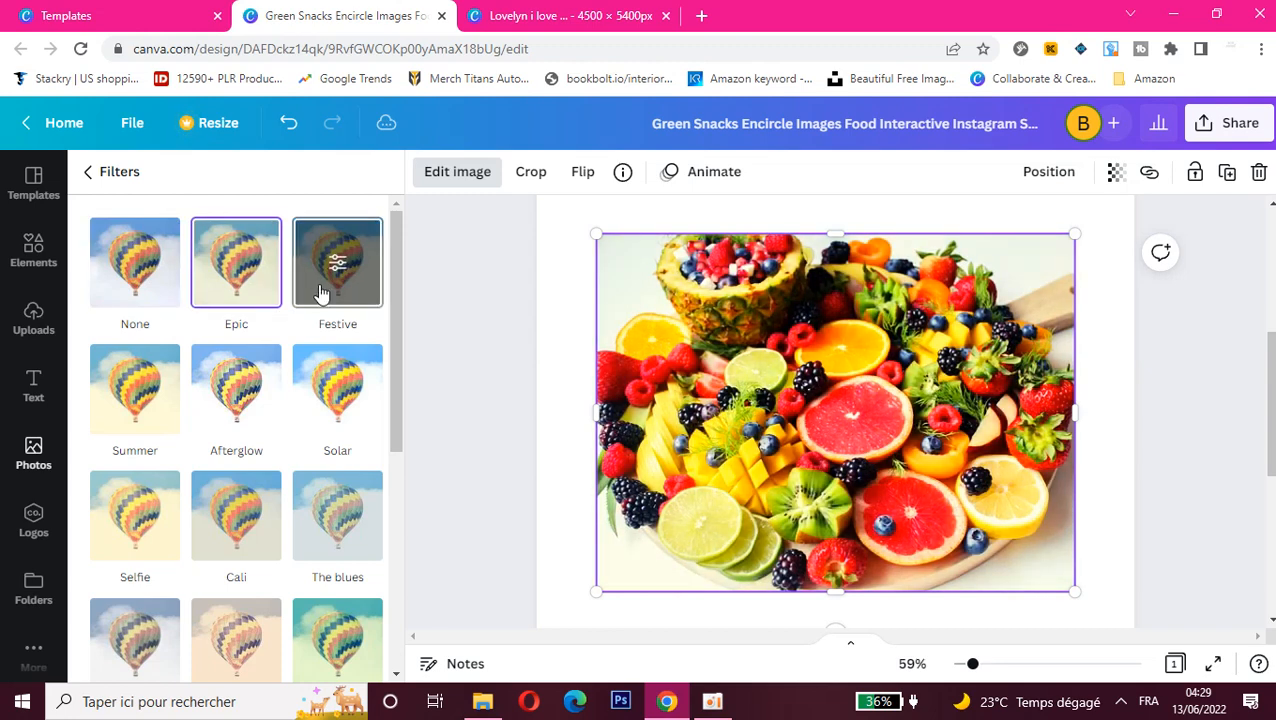
{"action": "left_click", "coordinate": [338, 420]}
{"action": "left_click", "coordinate": [245, 419]}
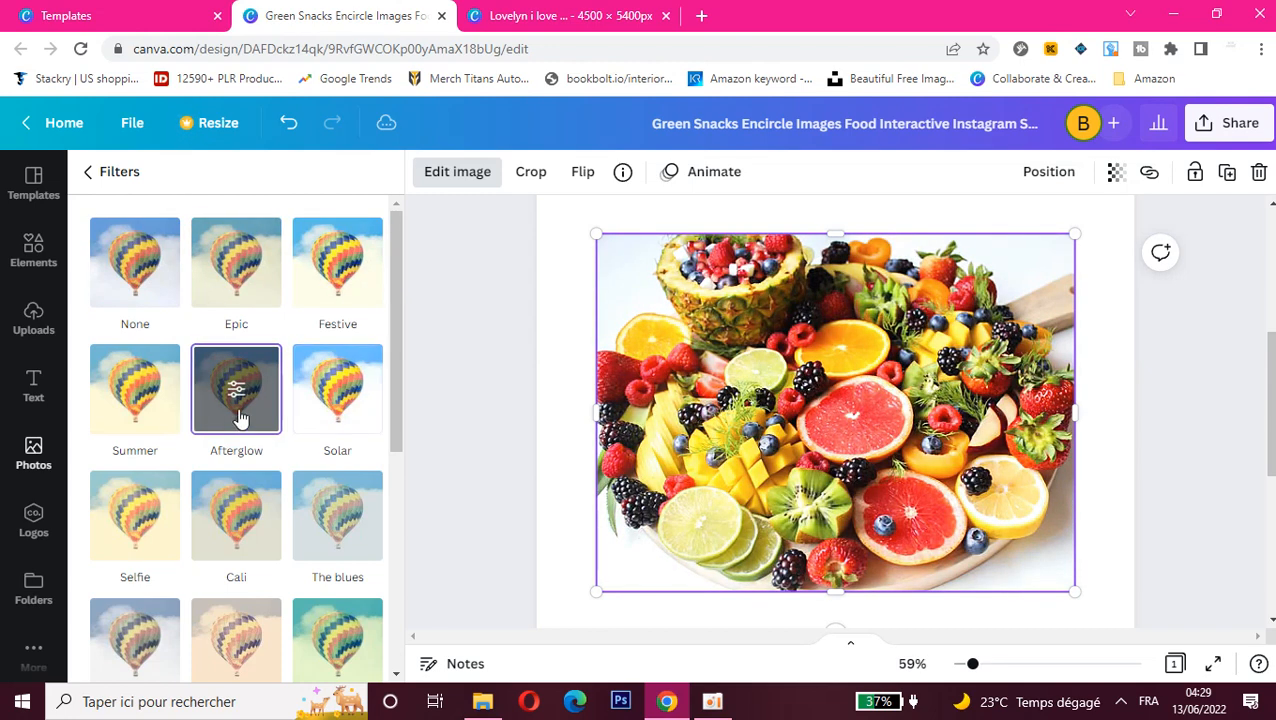
{"action": "left_click", "coordinate": [104, 413]}
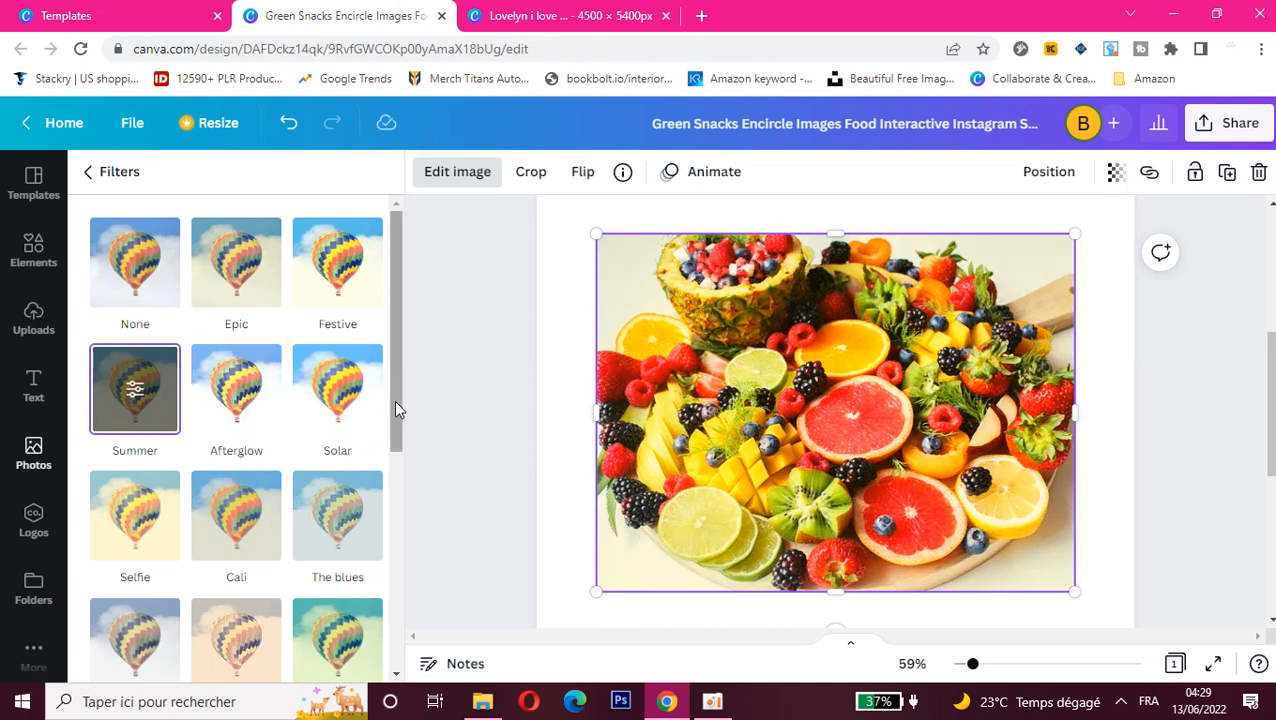
- Try the Peony, Dalliance and Edge filters on the fruit photo
{"action": "left_click_drag", "start_coordinate": [394, 400], "coordinate": [420, 557]}
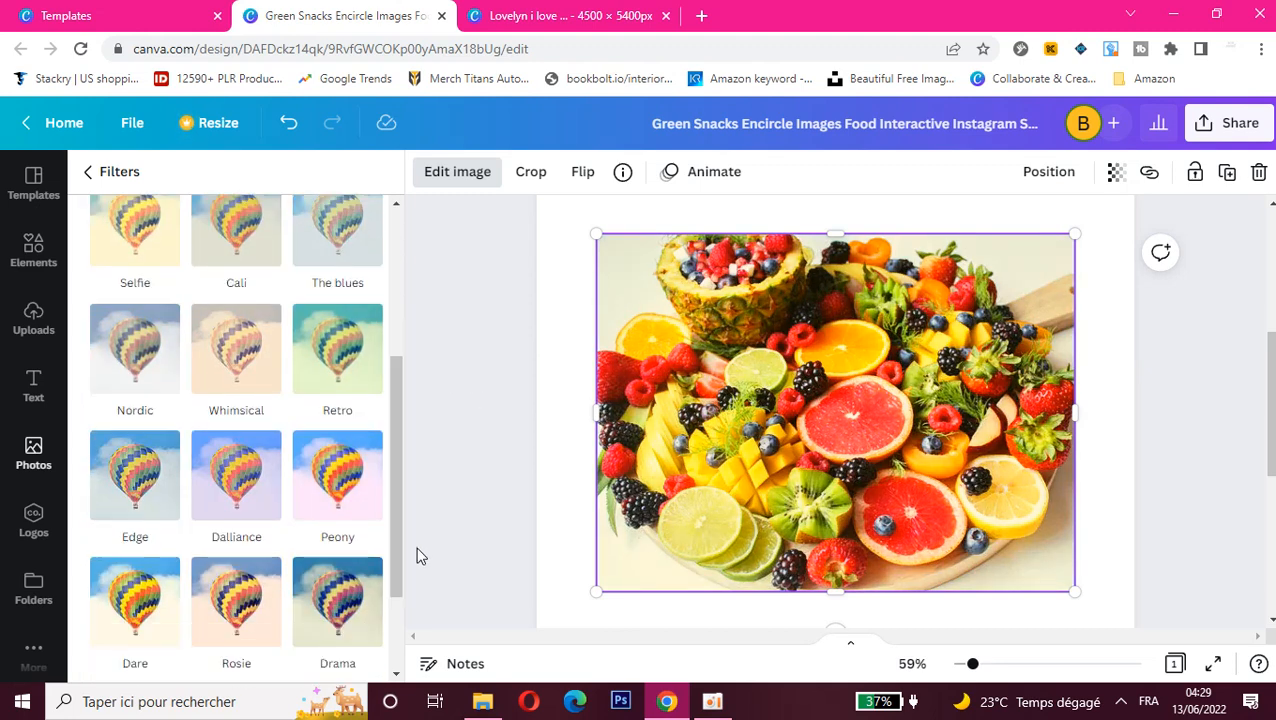
{"action": "left_click", "coordinate": [358, 518]}
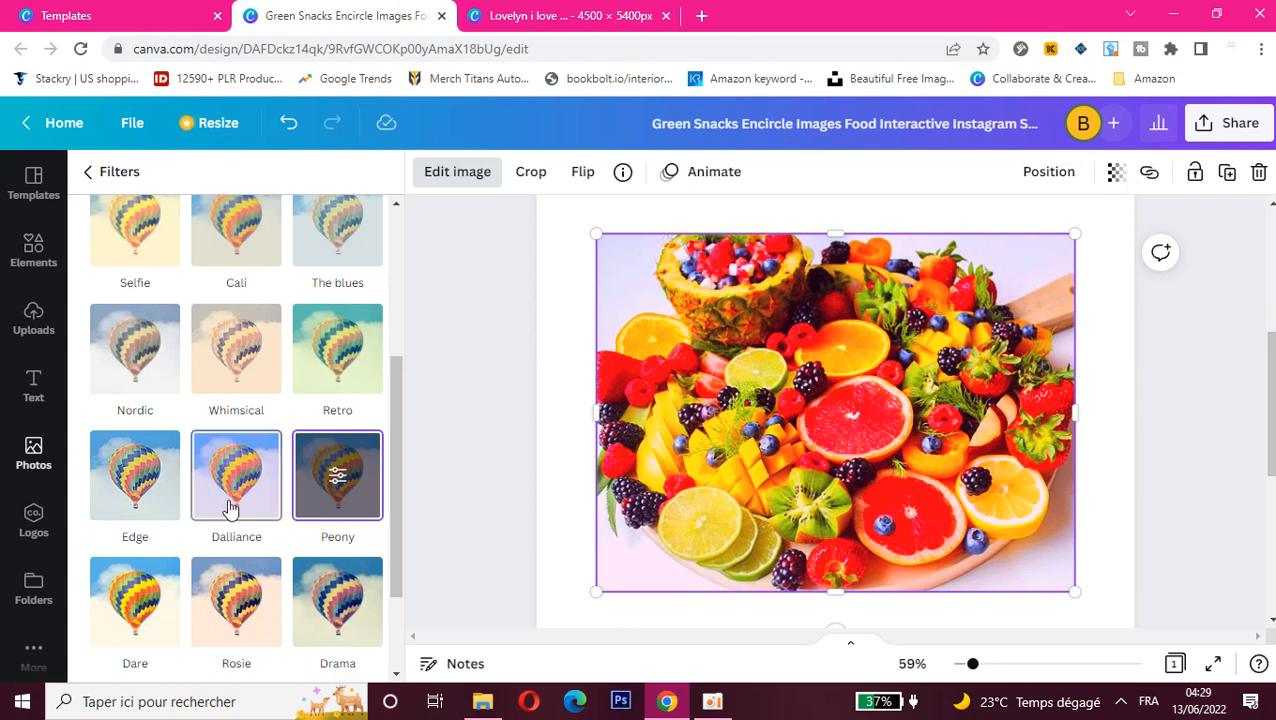
{"action": "left_click", "coordinate": [229, 508]}
{"action": "left_click", "coordinate": [151, 506]}
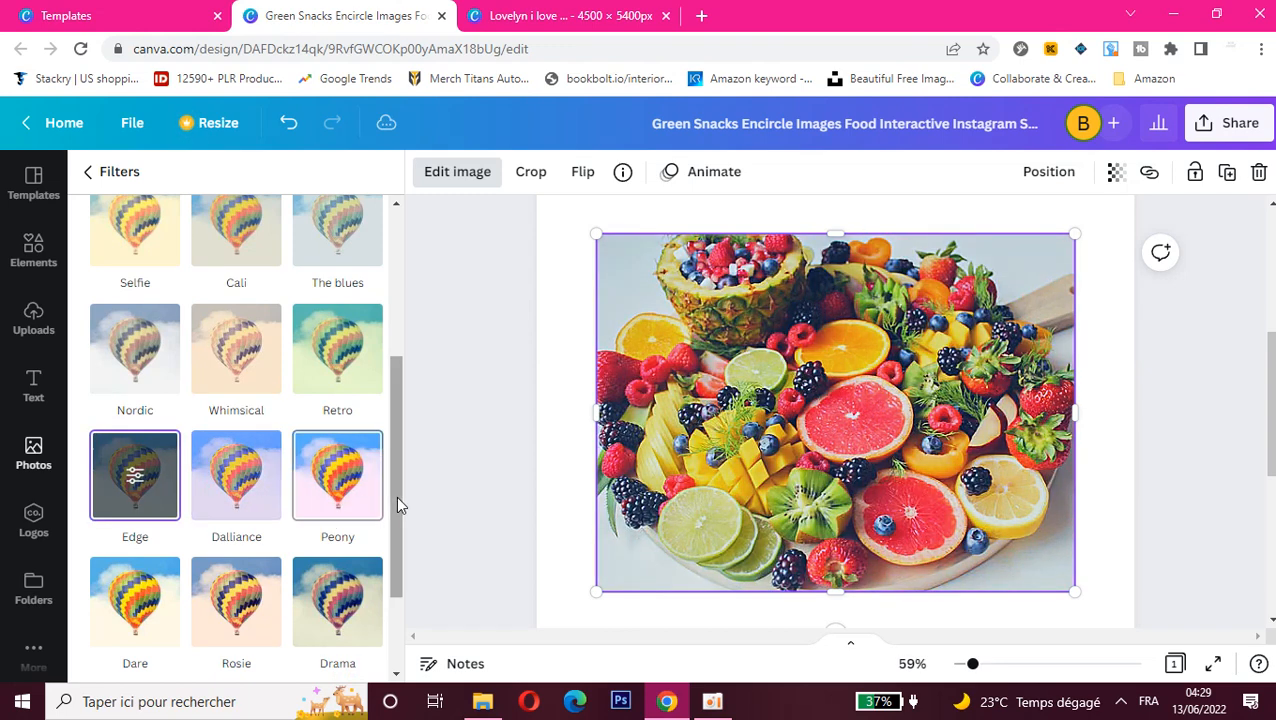
- Compare the Drama and Rosie filters on the fruit photo and apply Dare
{"action": "left_click_drag", "start_coordinate": [391, 500], "coordinate": [398, 584]}
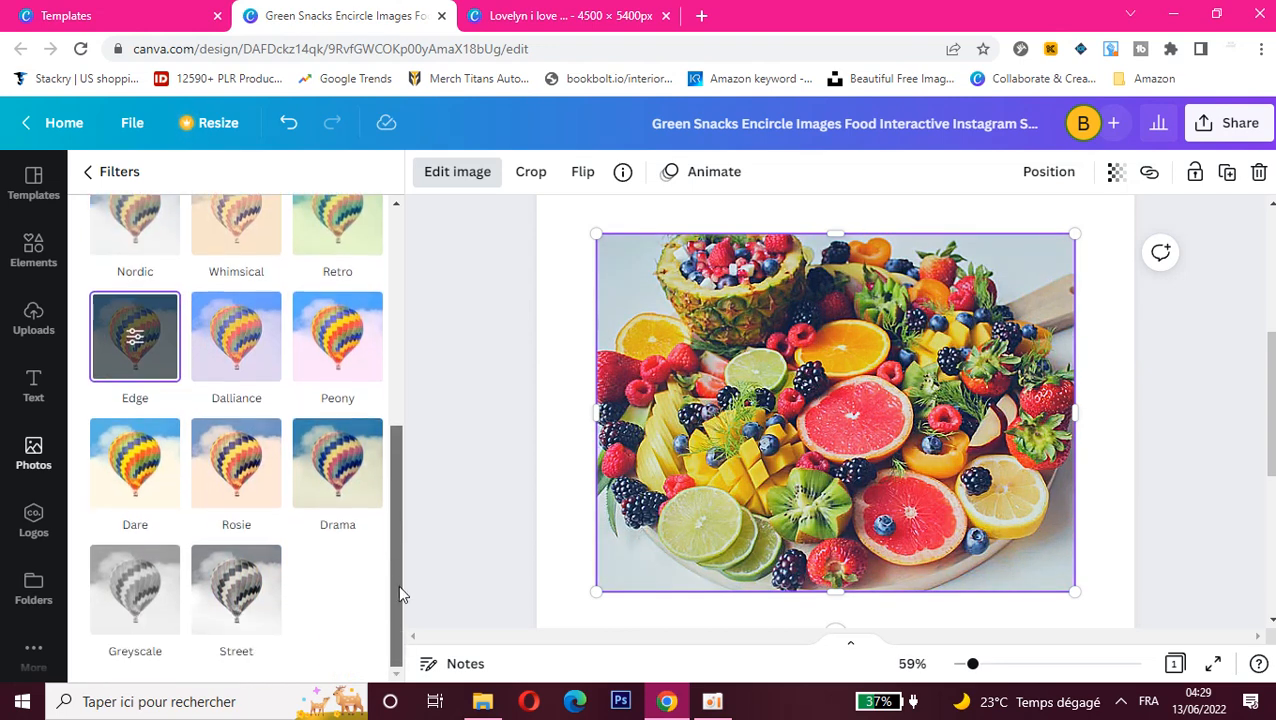
{"action": "left_click", "coordinate": [309, 476]}
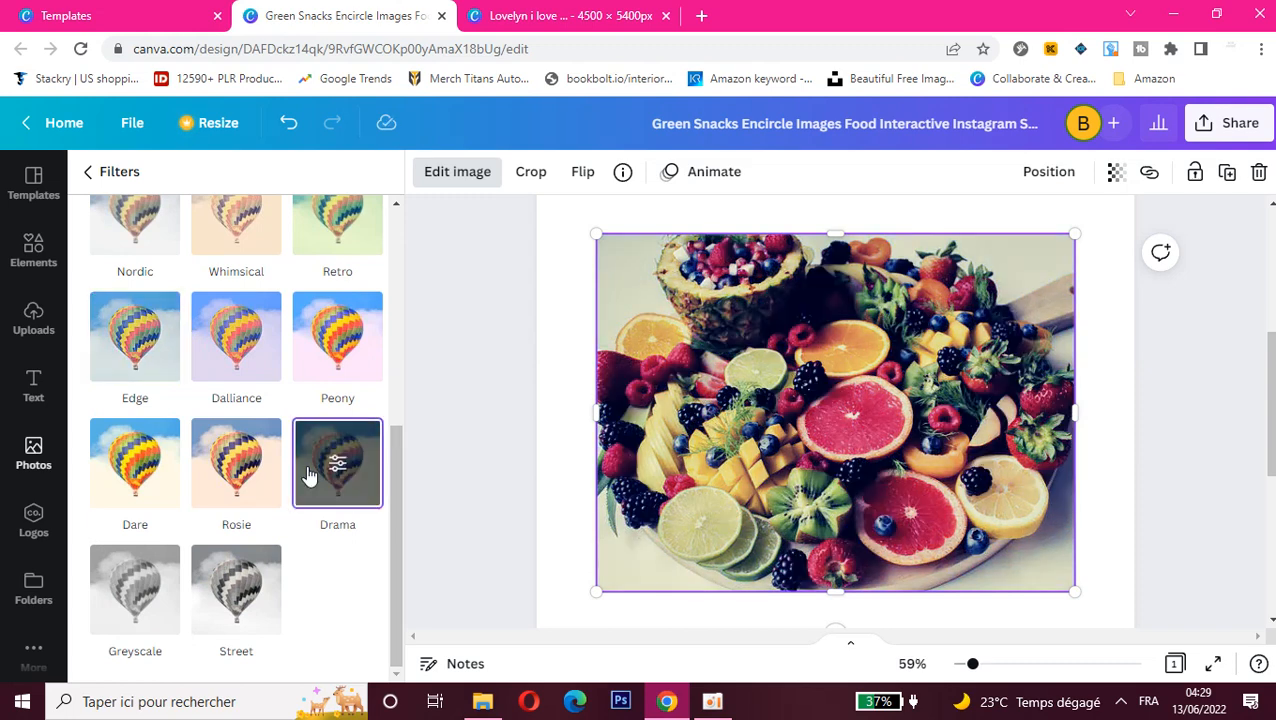
{"action": "left_click", "coordinate": [240, 474]}
{"action": "left_click", "coordinate": [165, 481]}
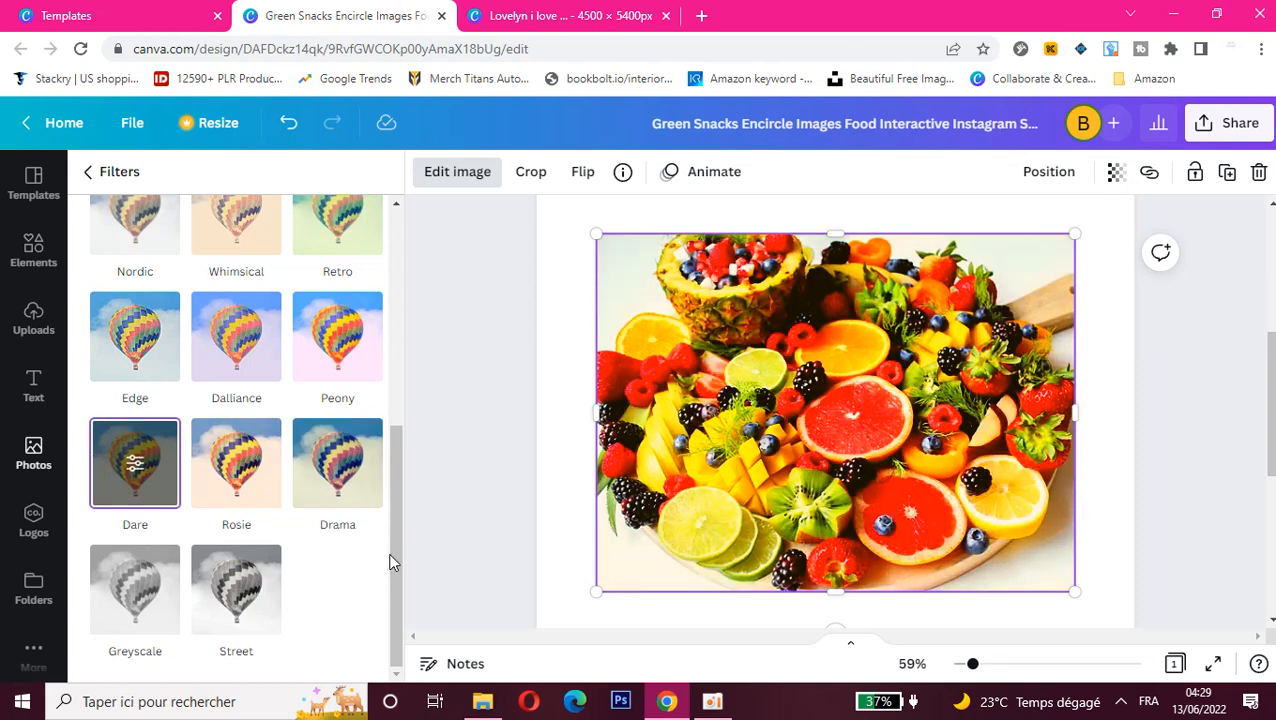
- Return to the image editing options and reduce the applied filter's intensity to 13
{"action": "left_click_drag", "start_coordinate": [390, 554], "coordinate": [388, 182]}
{"action": "left_click_drag", "start_coordinate": [391, 399], "coordinate": [390, 537]}
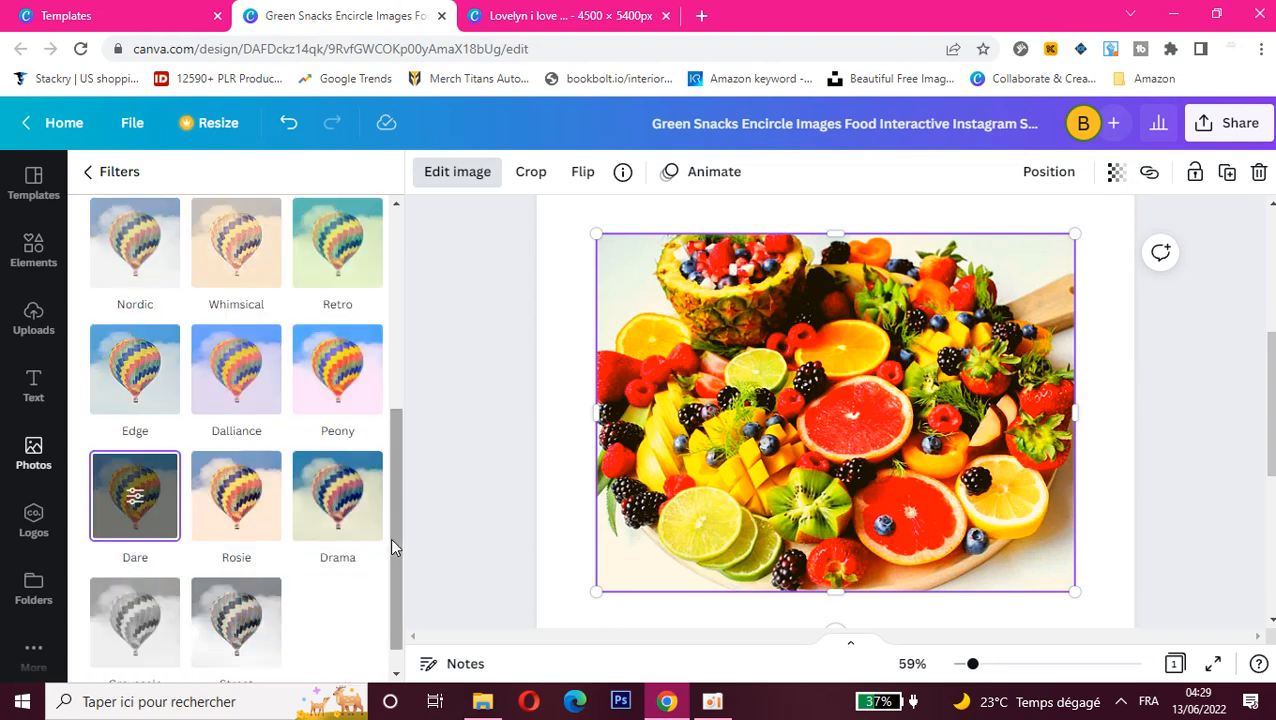
{"action": "left_click", "coordinate": [88, 174]}
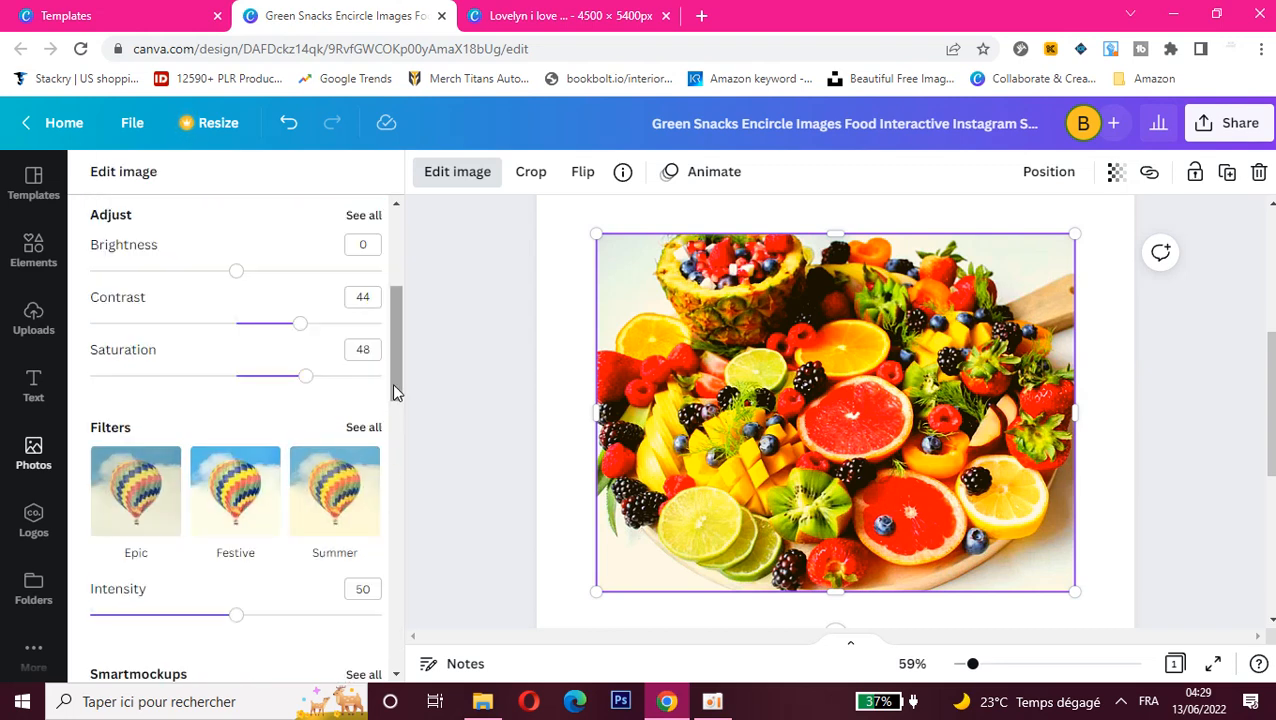
{"action": "left_click_drag", "start_coordinate": [396, 402], "coordinate": [396, 420]}
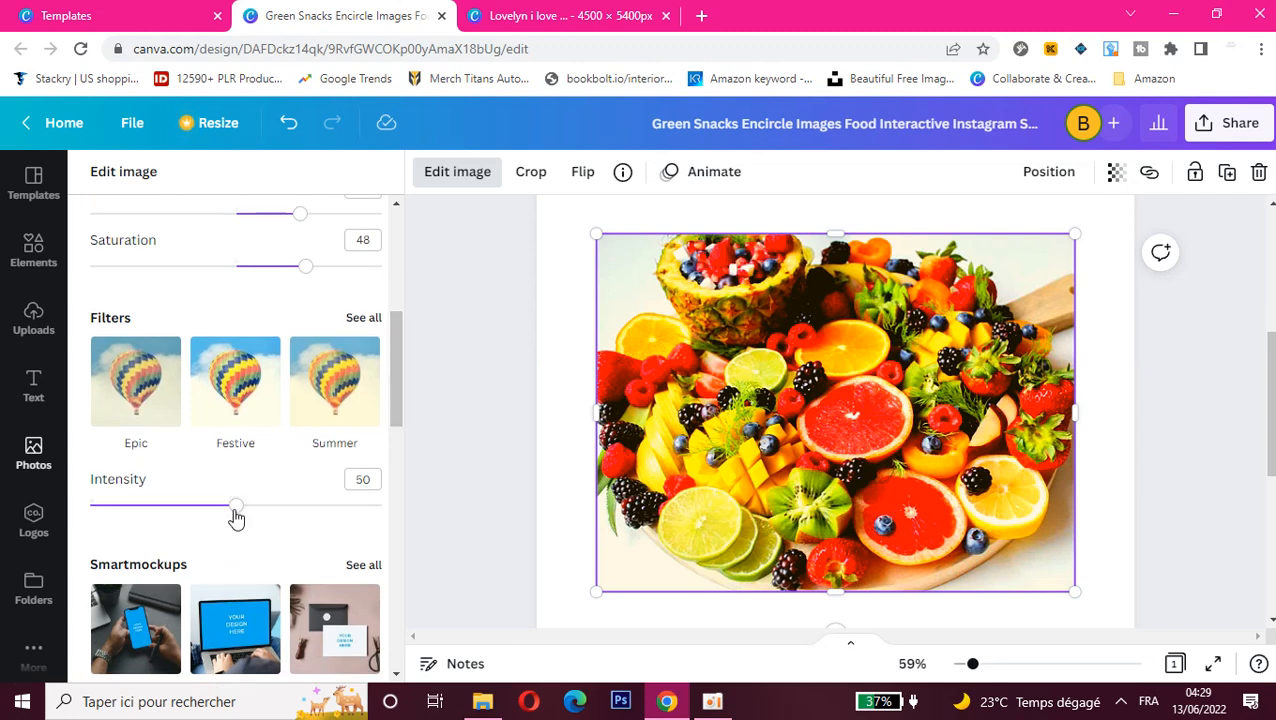
{"action": "left_click_drag", "start_coordinate": [236, 516], "coordinate": [129, 511]}
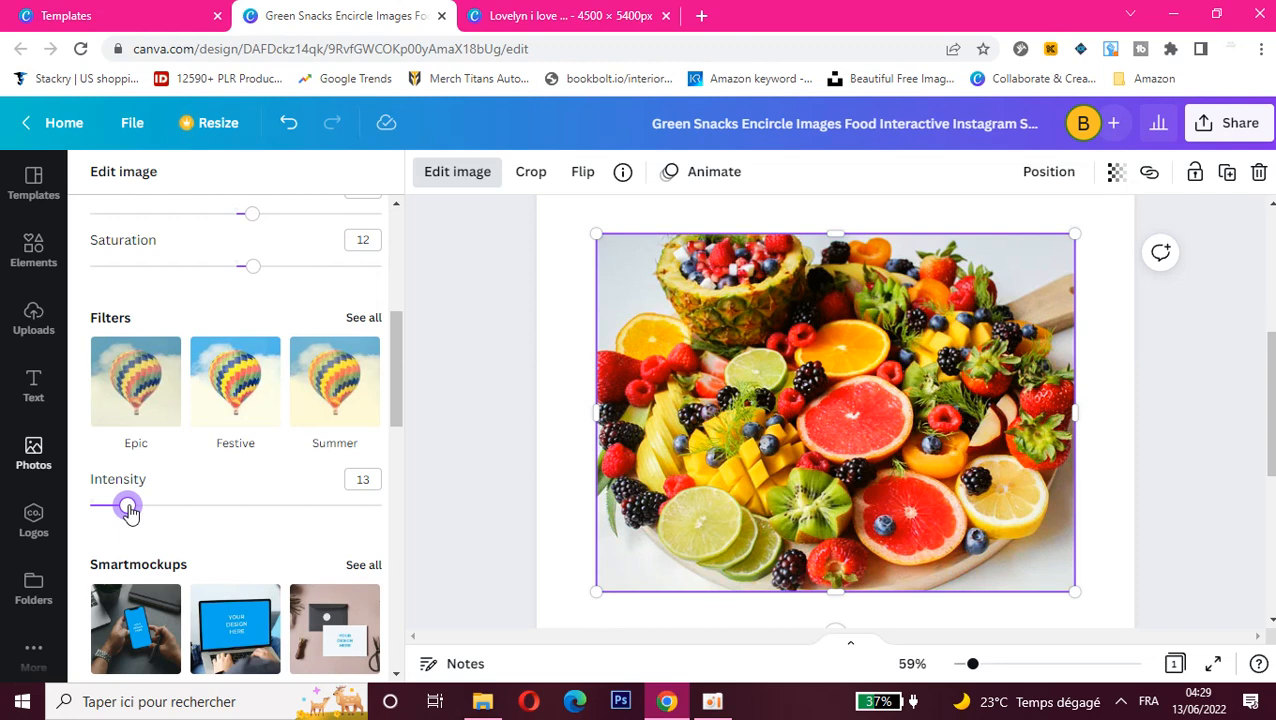
- Open the full Smartmockups collection and try the Phone 3 mockup on the fruit photo
{"action": "left_click_drag", "start_coordinate": [399, 410], "coordinate": [398, 464]}
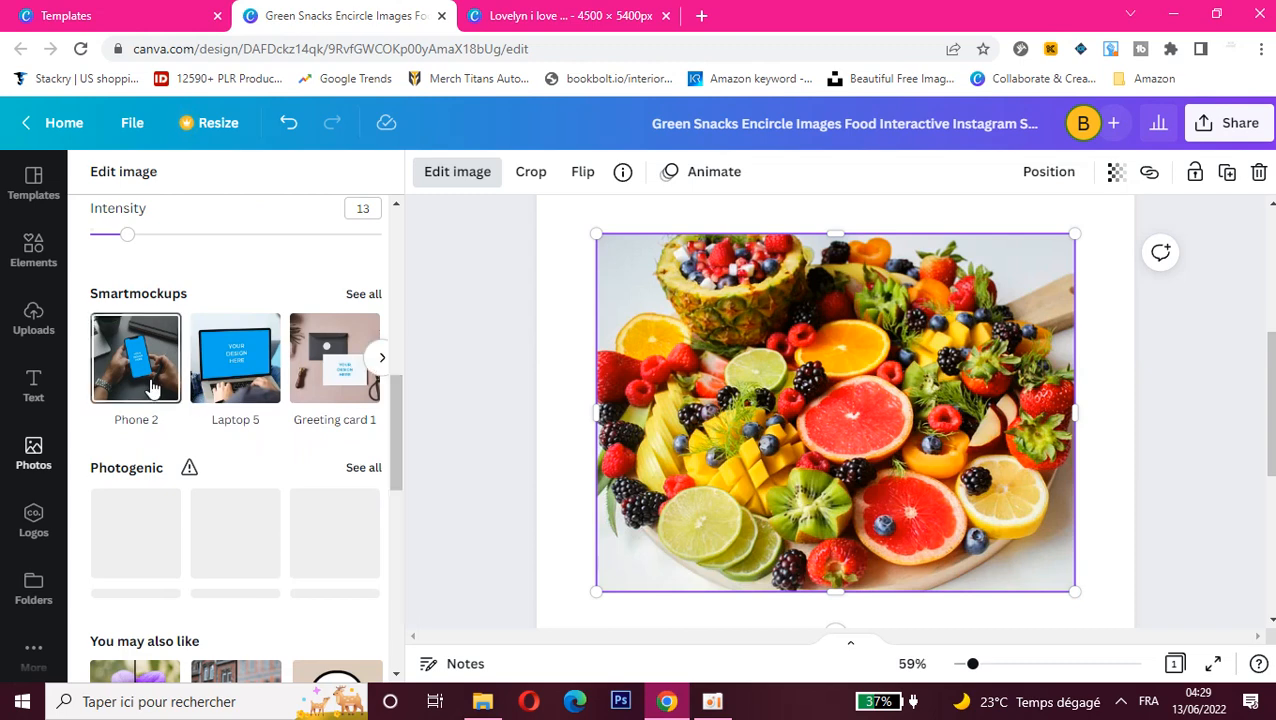
{"action": "left_click", "coordinate": [362, 294]}
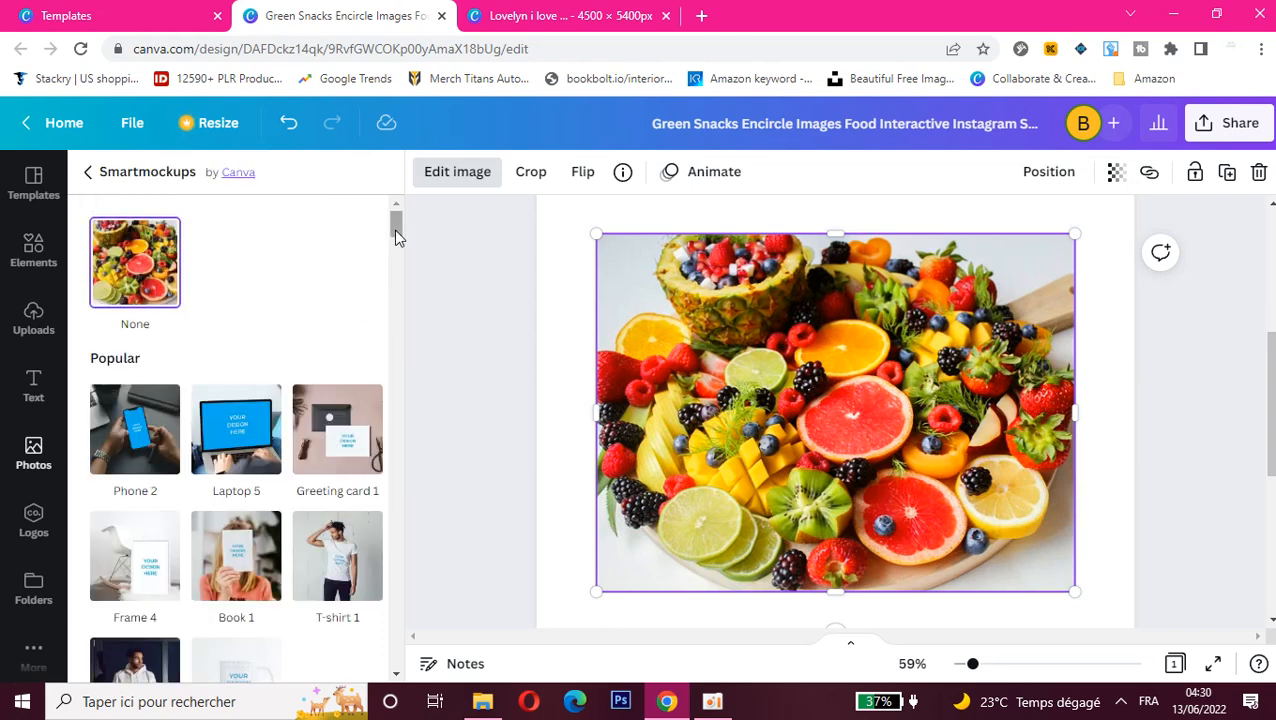
{"action": "scroll", "coordinate": [396, 236], "scroll_direction": "down", "scroll_amount": 1}
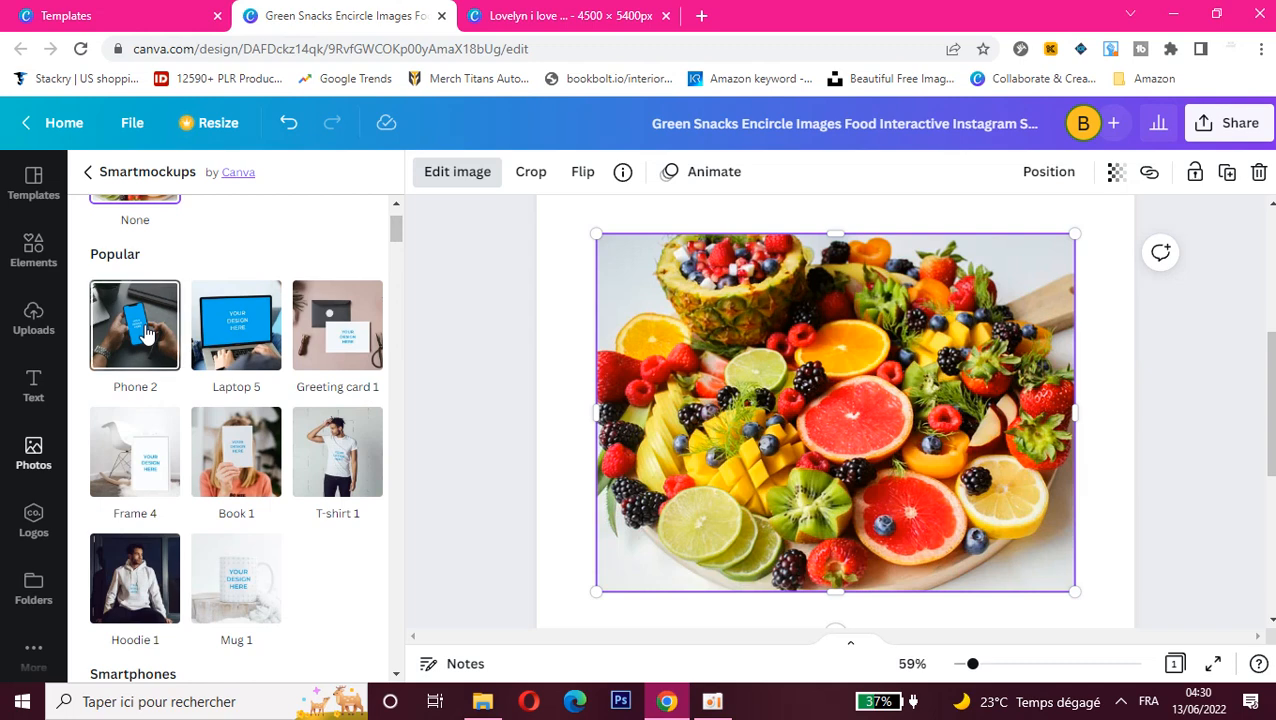
{"action": "left_click", "coordinate": [146, 333]}
{"action": "scroll", "coordinate": [146, 333], "scroll_direction": "down", "scroll_amount": 3}
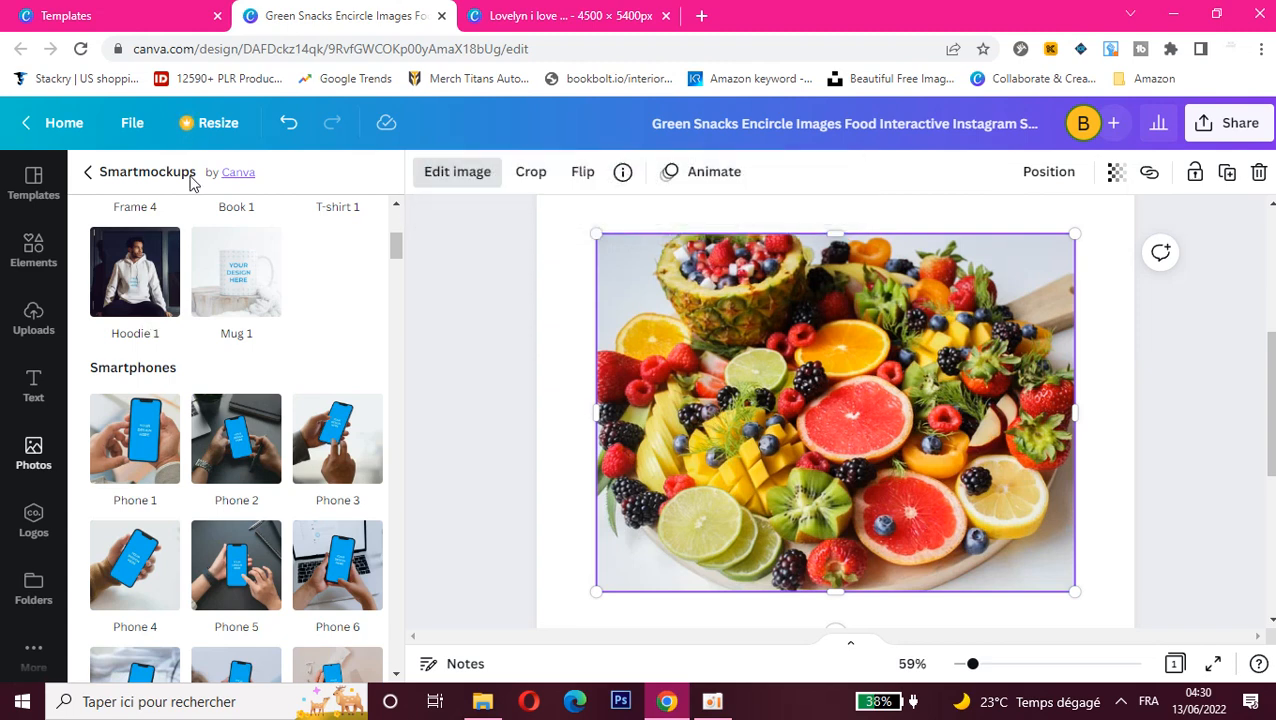
{"action": "left_click", "coordinate": [345, 467]}
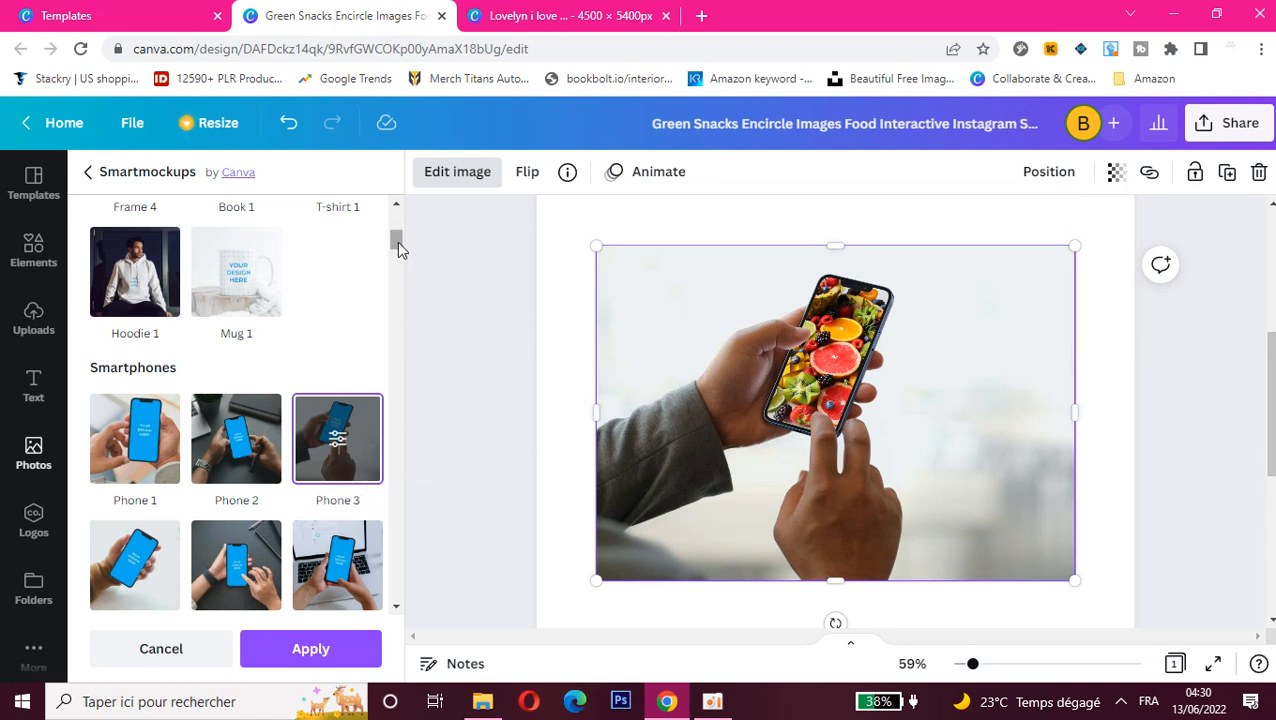
- Try the Phone 9 smartphone mockup on the fruit photo
{"action": "scroll", "coordinate": [399, 255], "scroll_direction": "down", "scroll_amount": 3}
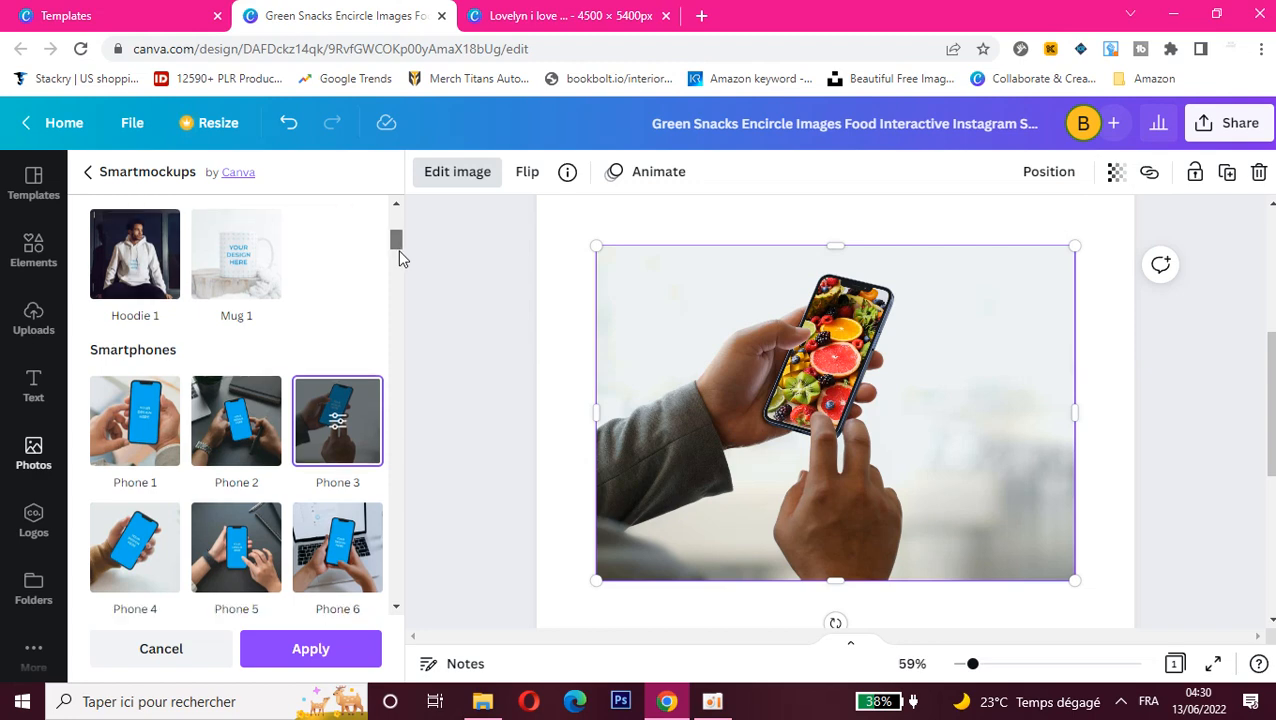
{"action": "scroll", "coordinate": [399, 255], "scroll_direction": "up", "scroll_amount": 2}
{"action": "scroll", "coordinate": [399, 255], "scroll_direction": "down", "scroll_amount": 2}
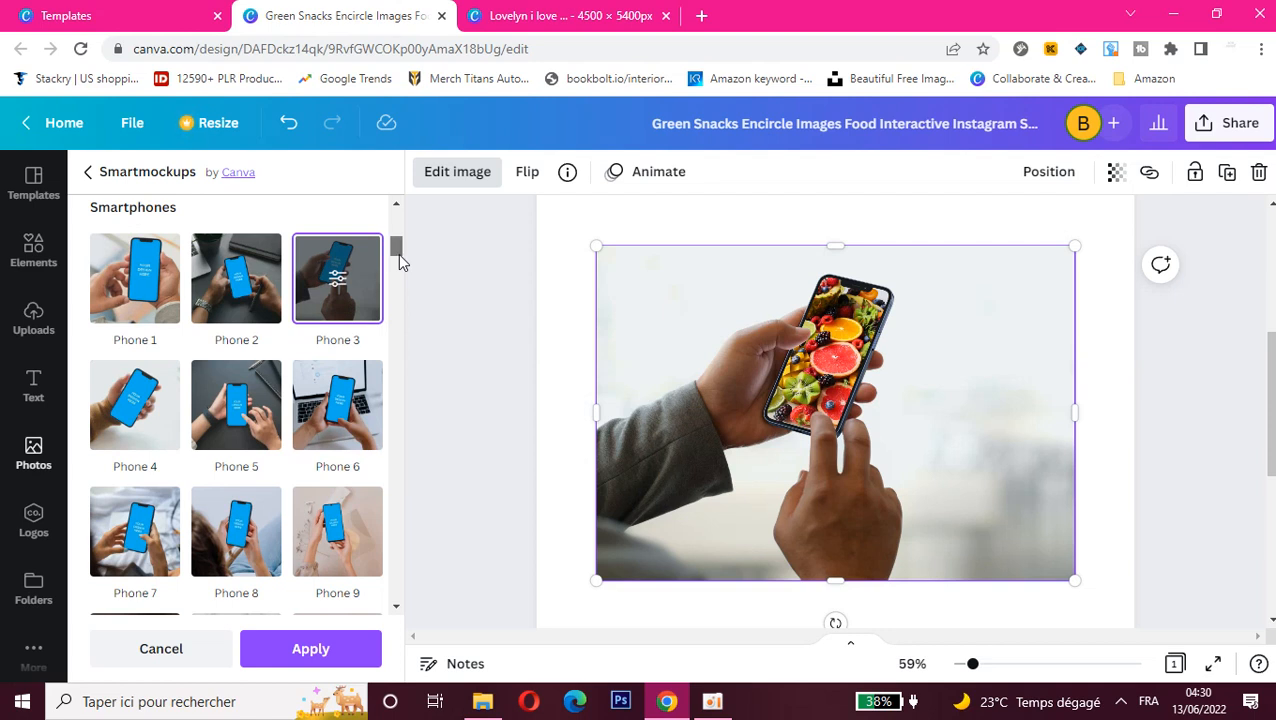
{"action": "scroll", "coordinate": [398, 255], "scroll_direction": "down", "scroll_amount": 1}
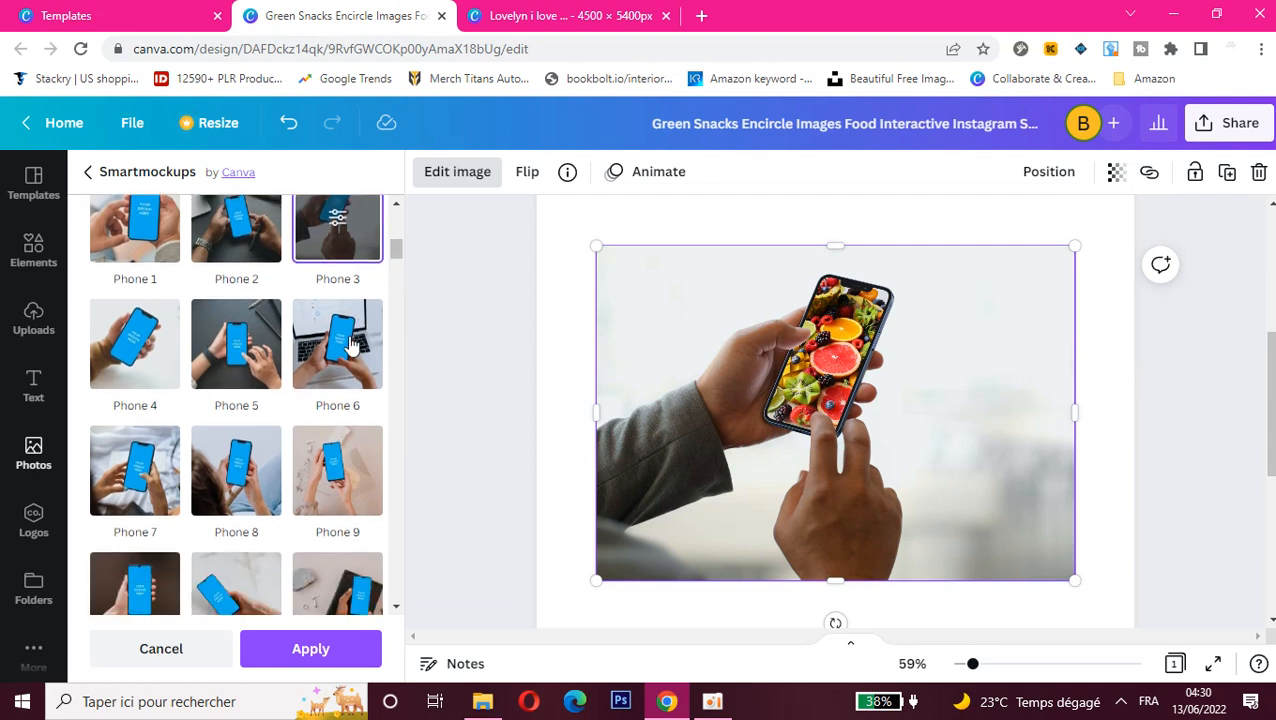
{"action": "left_click", "coordinate": [343, 510]}
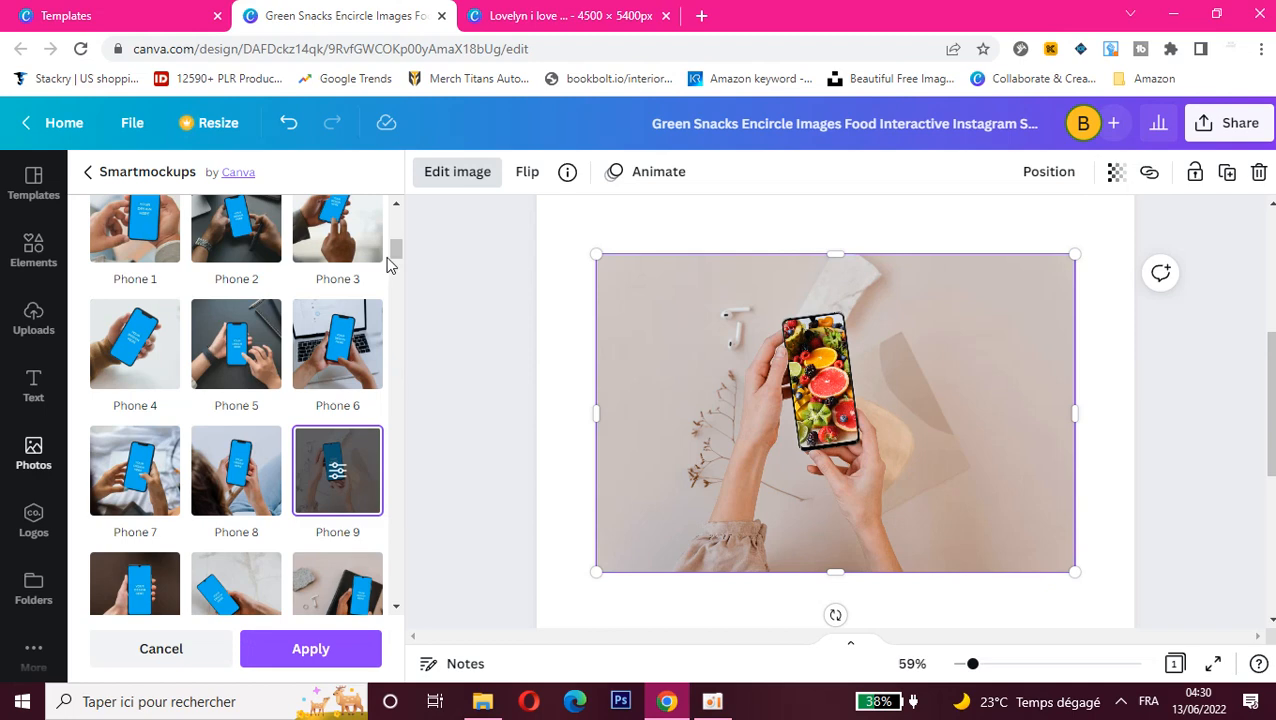
- Try the first laptop mockup under Computers and the Business card 1 mockup on the fruit photo
{"action": "left_click_drag", "start_coordinate": [395, 251], "coordinate": [396, 307]}
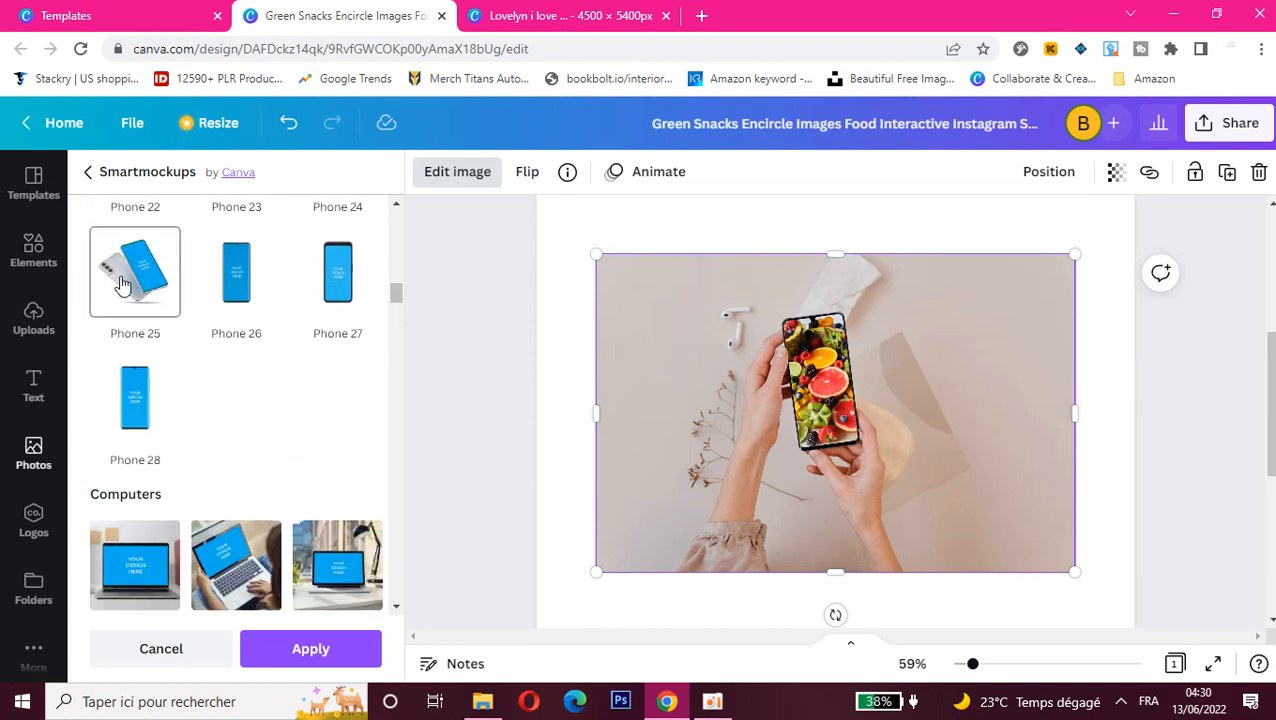
{"action": "left_click", "coordinate": [130, 568]}
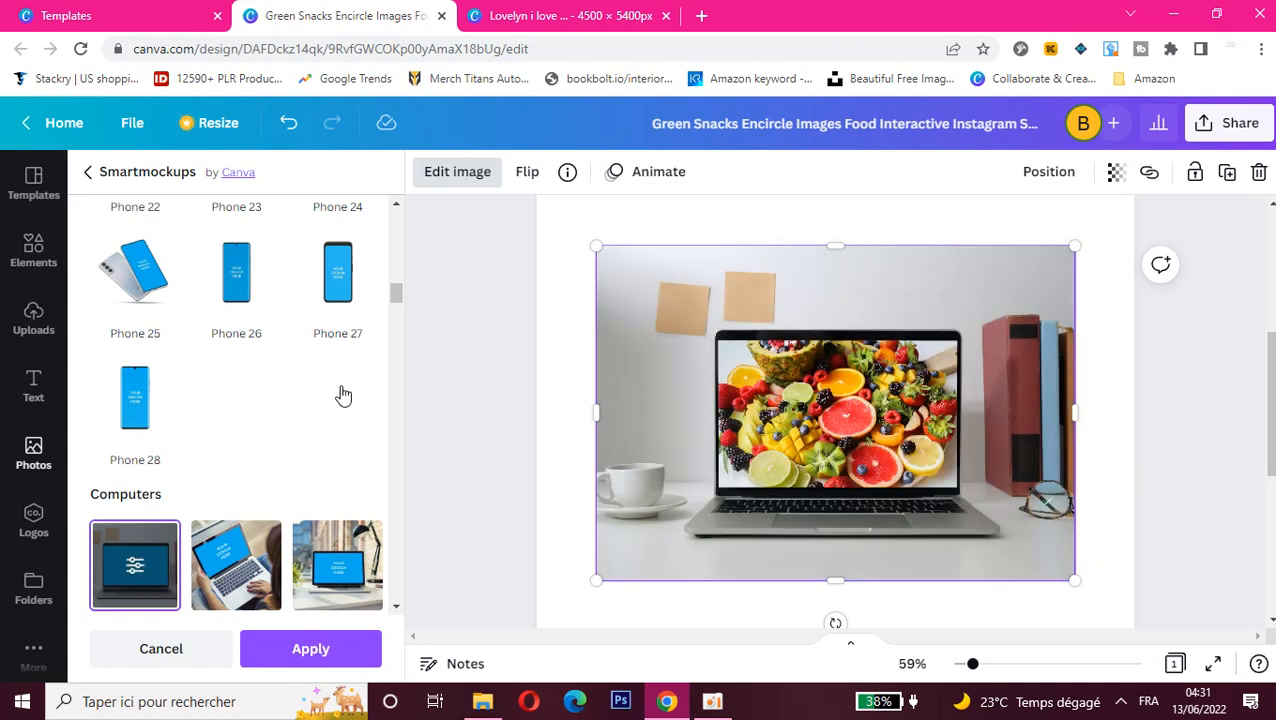
{"action": "left_click_drag", "start_coordinate": [397, 292], "coordinate": [397, 370]}
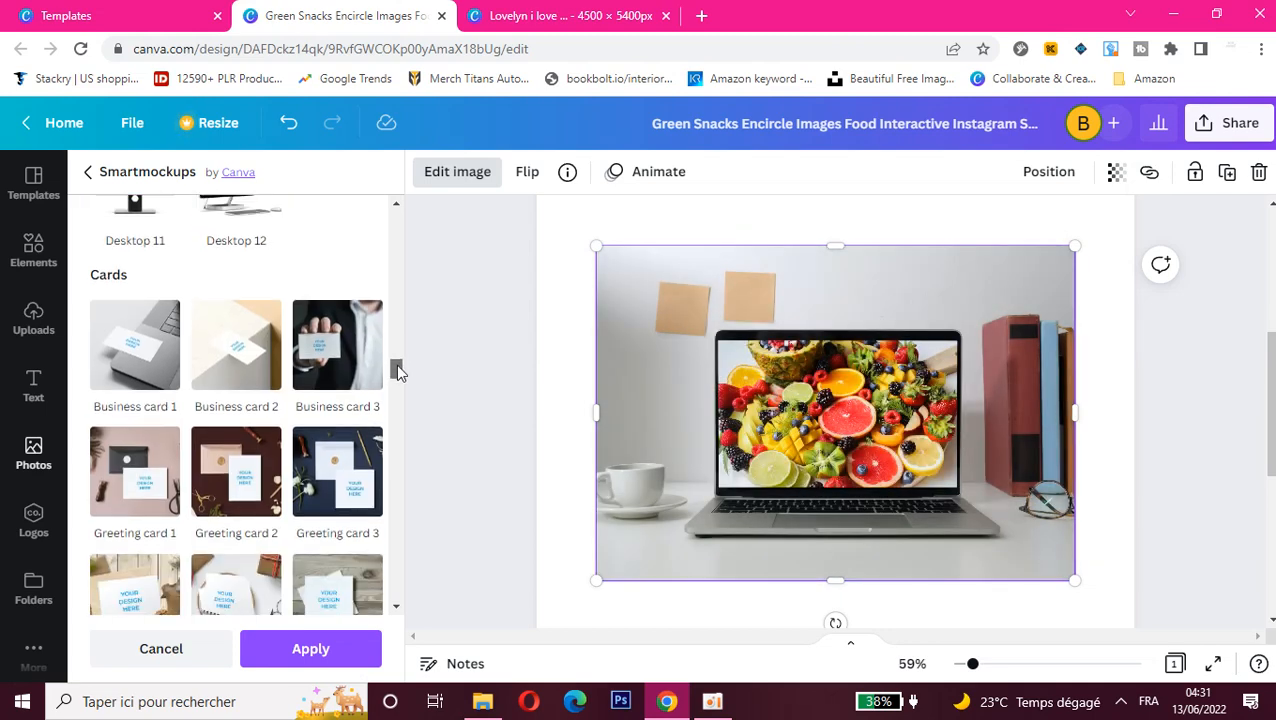
{"action": "left_click", "coordinate": [133, 365]}
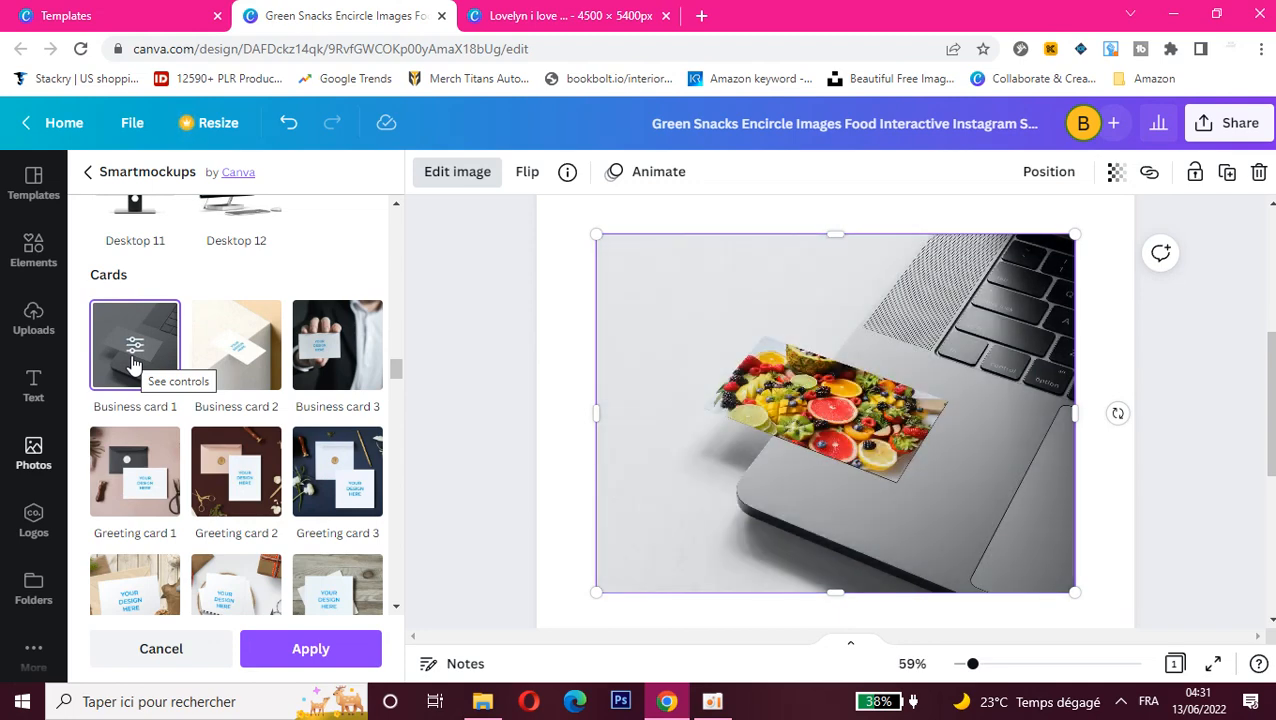
- Try the Frame 1 and Book 3 mockups on the fruit photo
{"action": "left_click_drag", "start_coordinate": [393, 373], "coordinate": [393, 423]}
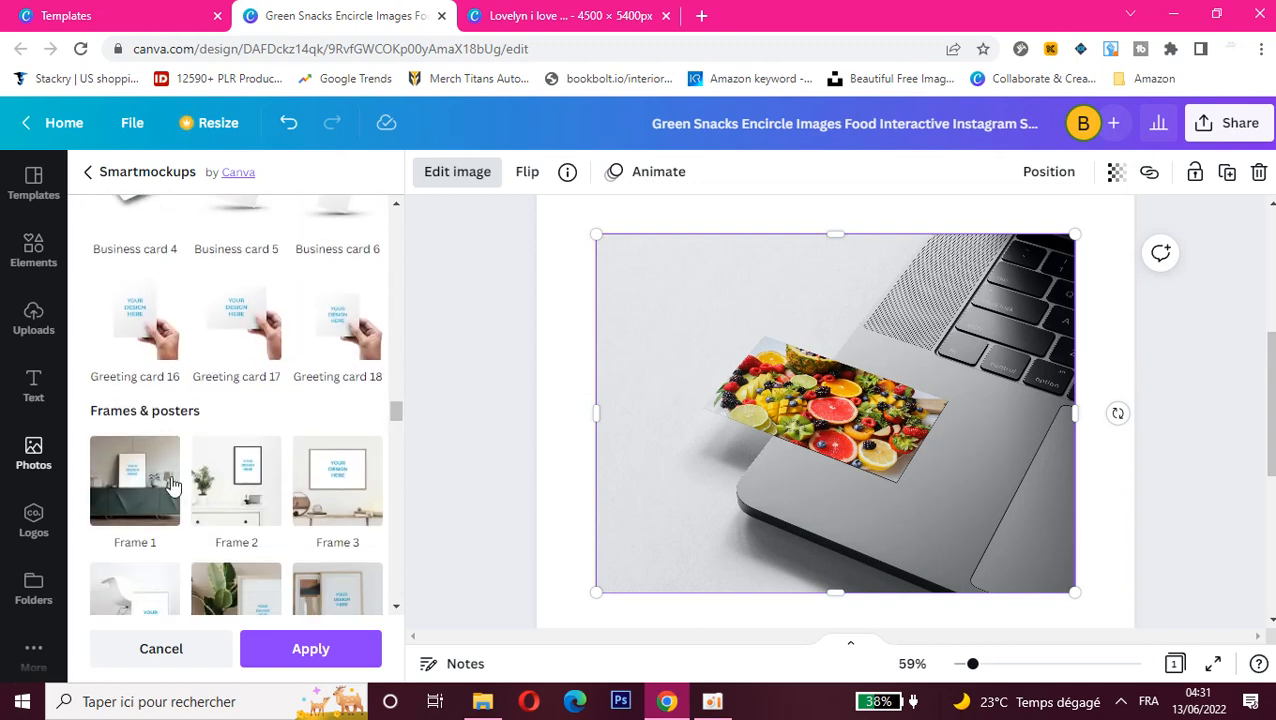
{"action": "left_click", "coordinate": [141, 487]}
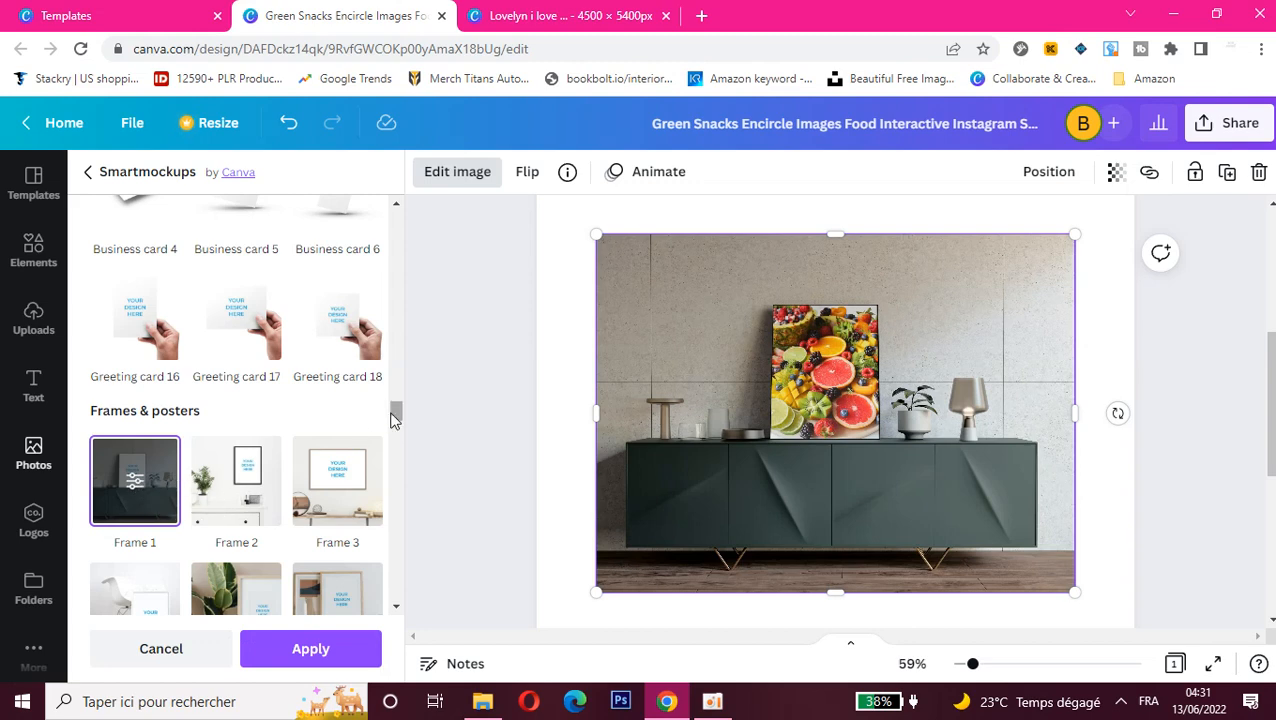
{"action": "left_click_drag", "start_coordinate": [395, 420], "coordinate": [395, 470]}
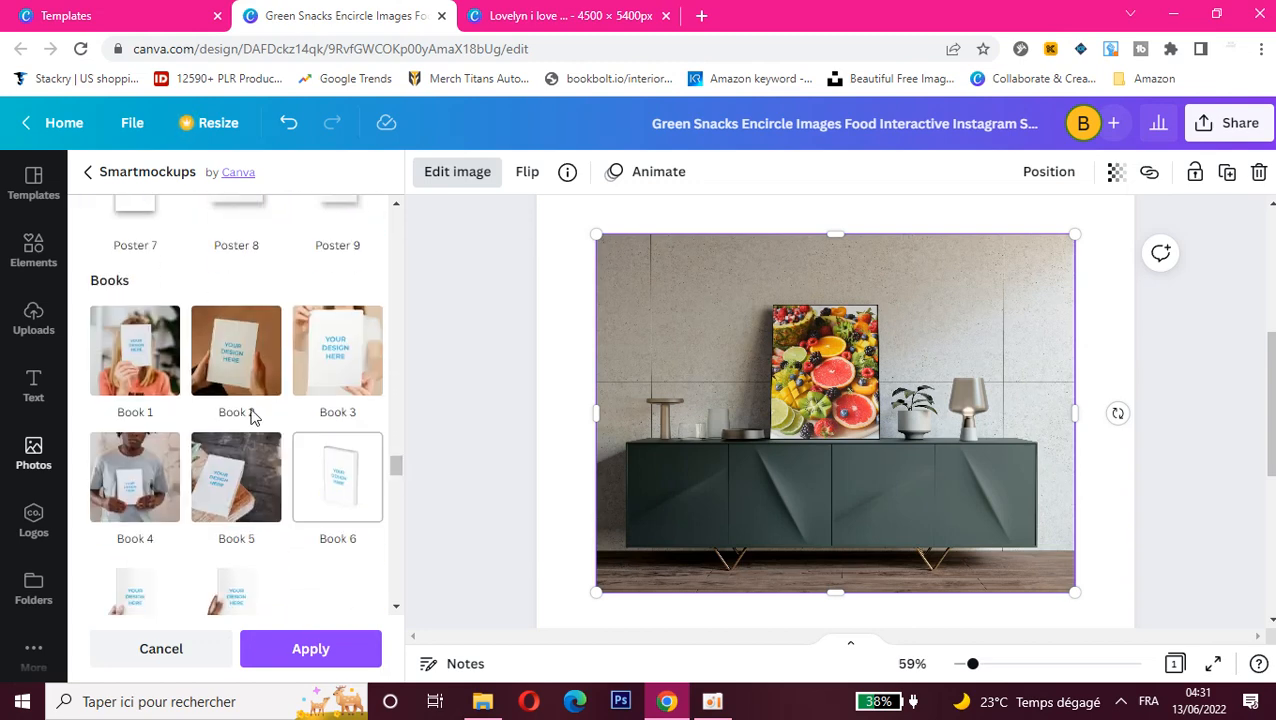
{"action": "left_click", "coordinate": [357, 354]}
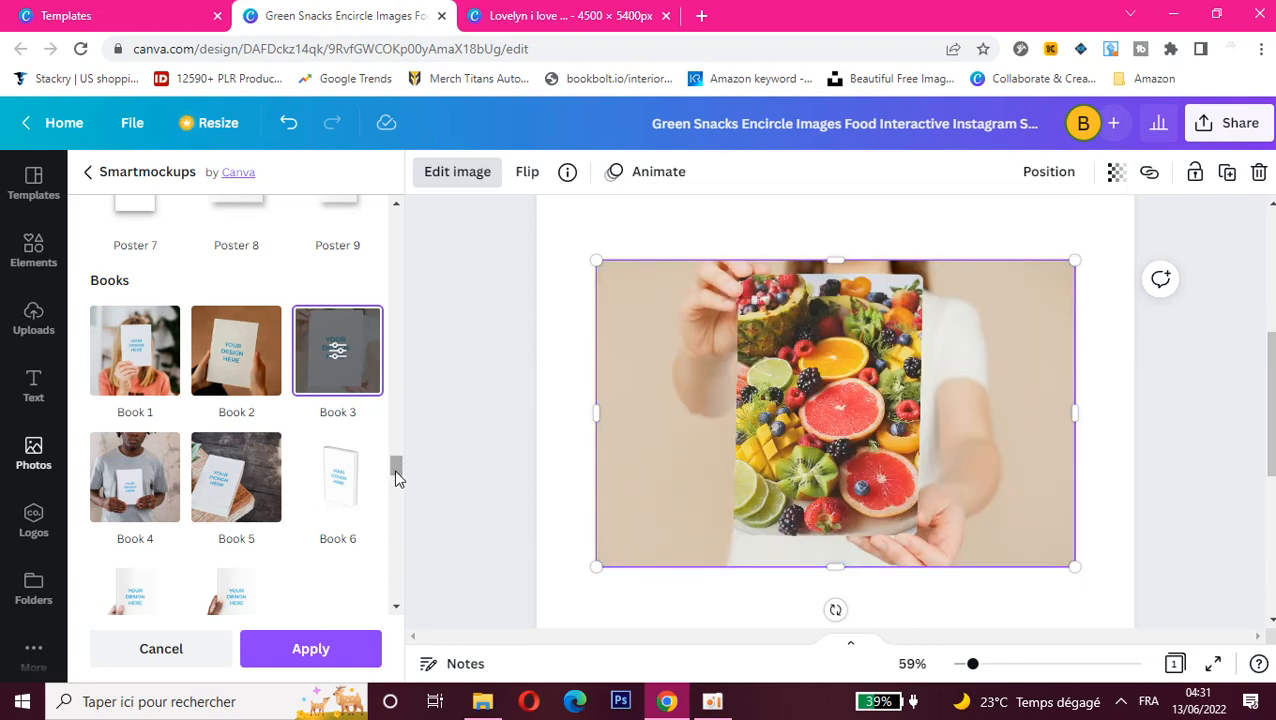
- Try the T-shirt 4 and Mug 8 mockups on the fruit photo and cancel the mockup
{"action": "left_click_drag", "start_coordinate": [395, 478], "coordinate": [396, 495]}
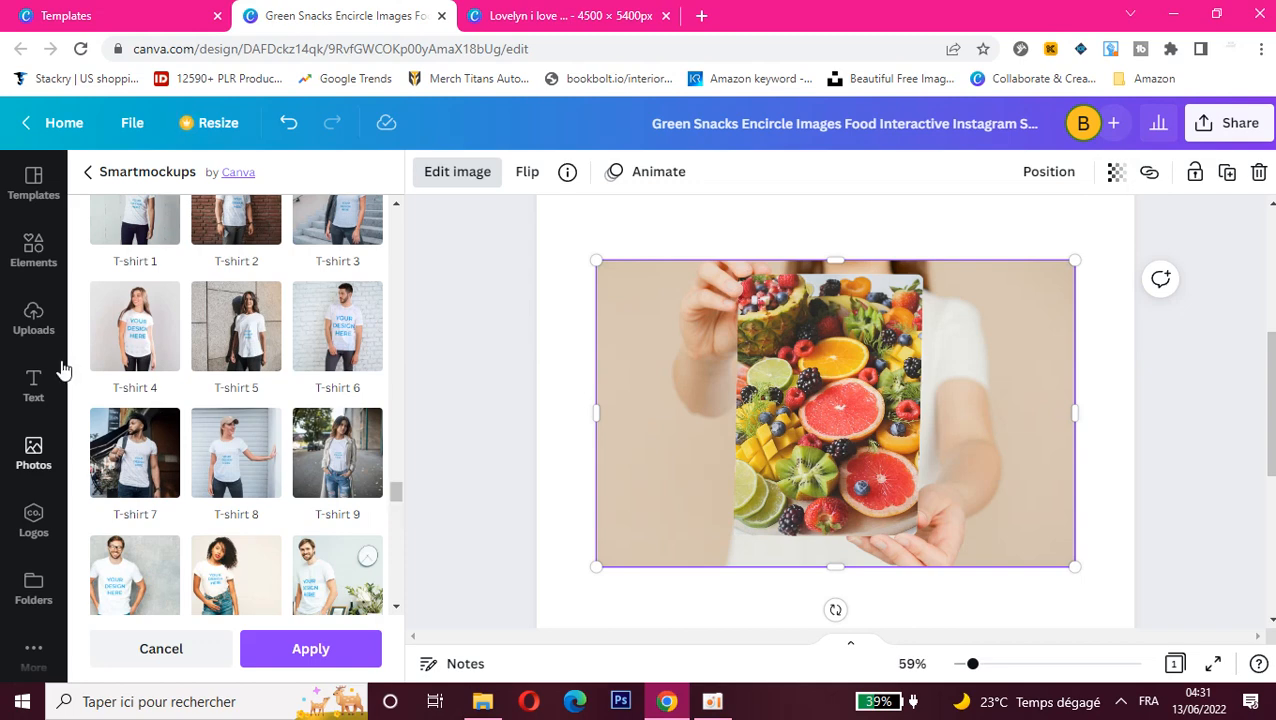
{"action": "left_click", "coordinate": [140, 328]}
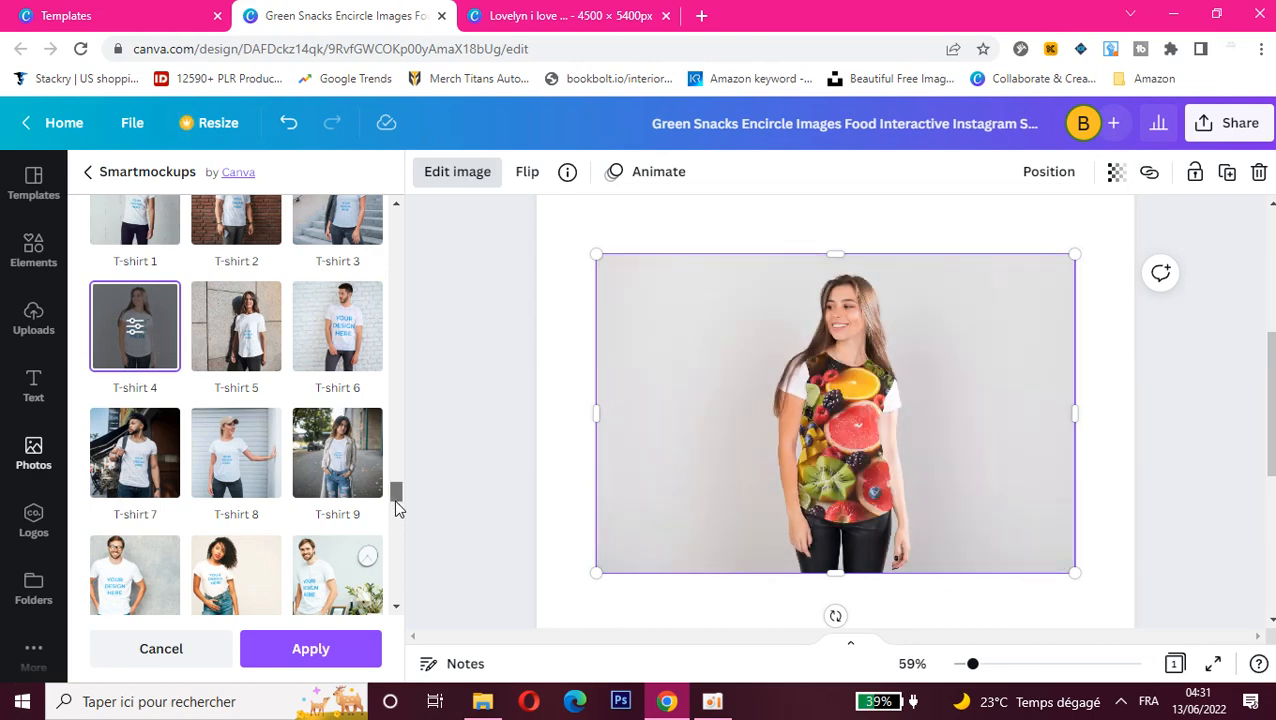
{"action": "left_click_drag", "start_coordinate": [394, 492], "coordinate": [397, 570]}
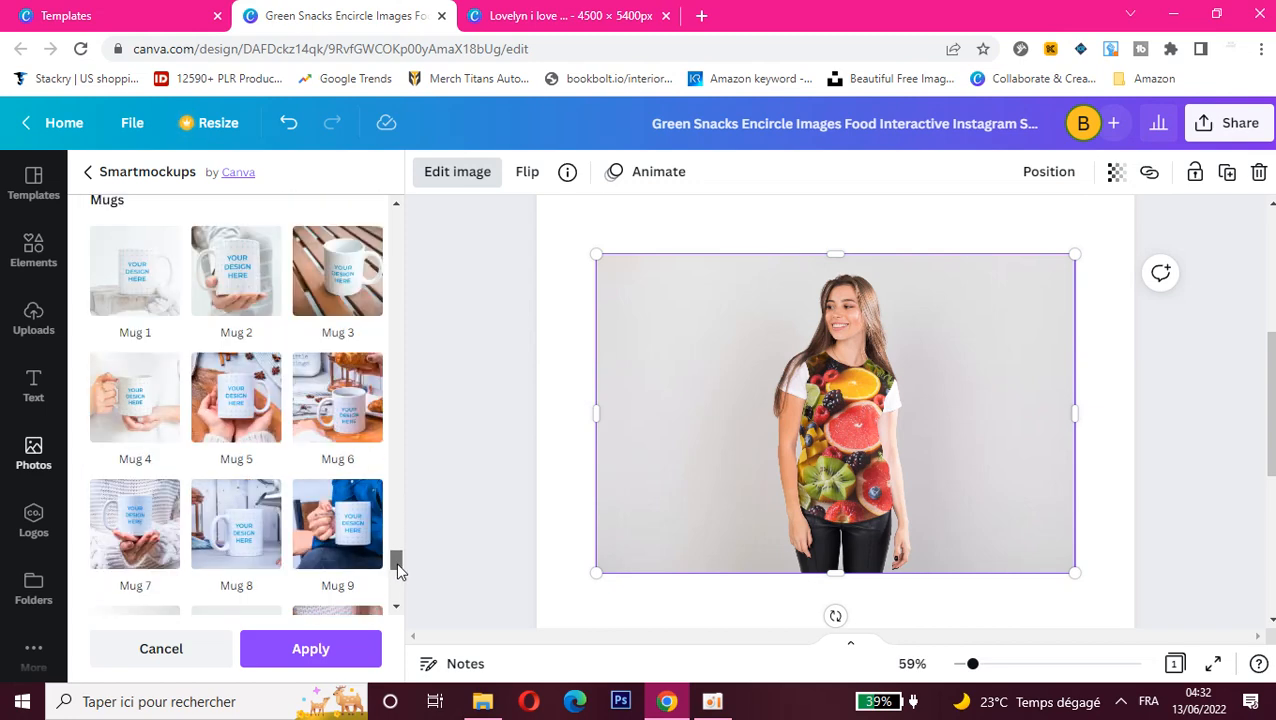
{"action": "left_click", "coordinate": [237, 535]}
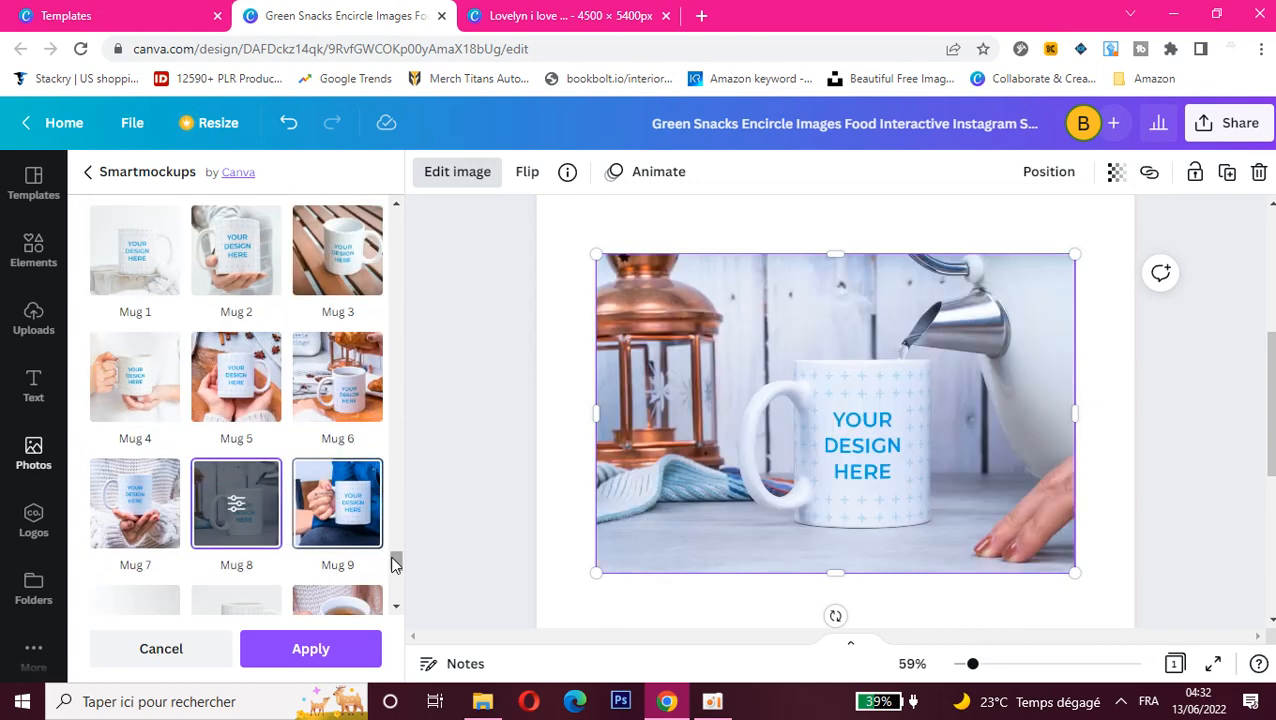
{"action": "left_click", "coordinate": [397, 566]}
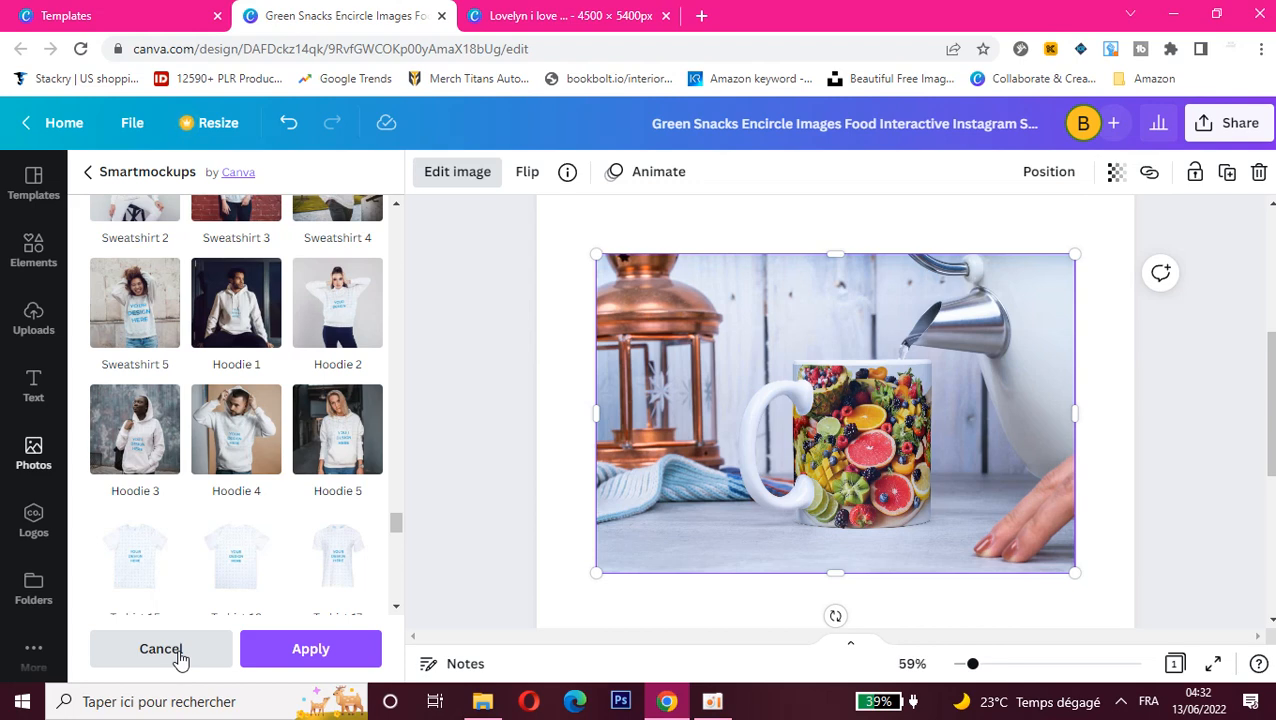
{"action": "left_click", "coordinate": [161, 650]}
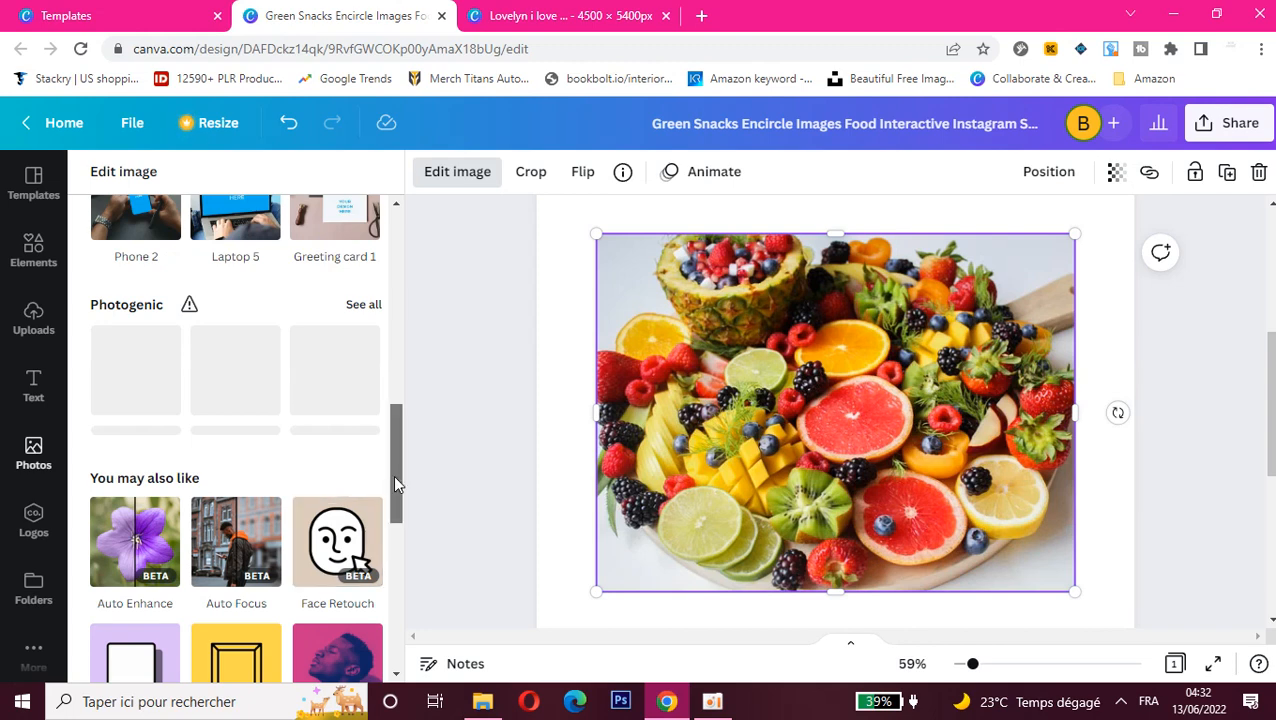
- Try cropping the fruit photo to its upper-left portion and undo the crop
{"action": "mouse_move", "coordinate": [393, 484]}
{"action": "left_mouse_down"}
{"action": "mouse_move", "coordinate": [403, 573]}
{"action": "mouse_move", "coordinate": [379, 242]}
{"action": "mouse_move", "coordinate": [374, 296]}
{"action": "left_mouse_up"}
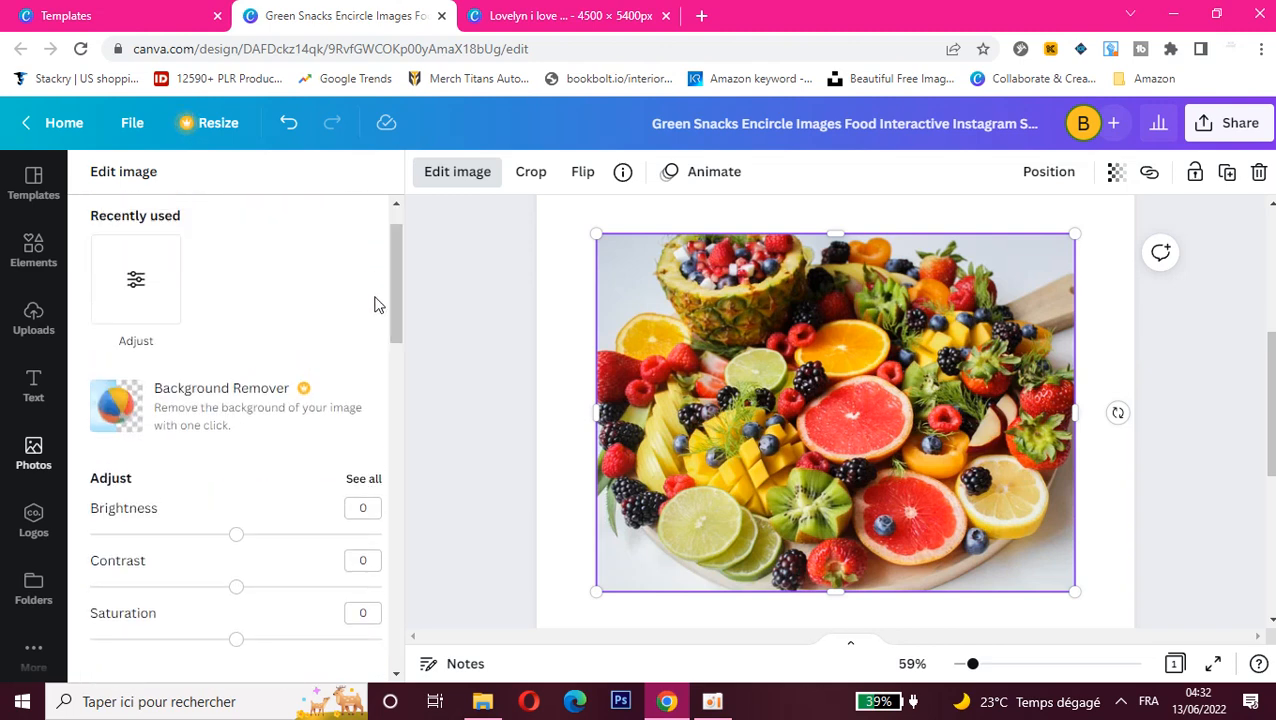
{"action": "left_click", "coordinate": [532, 182]}
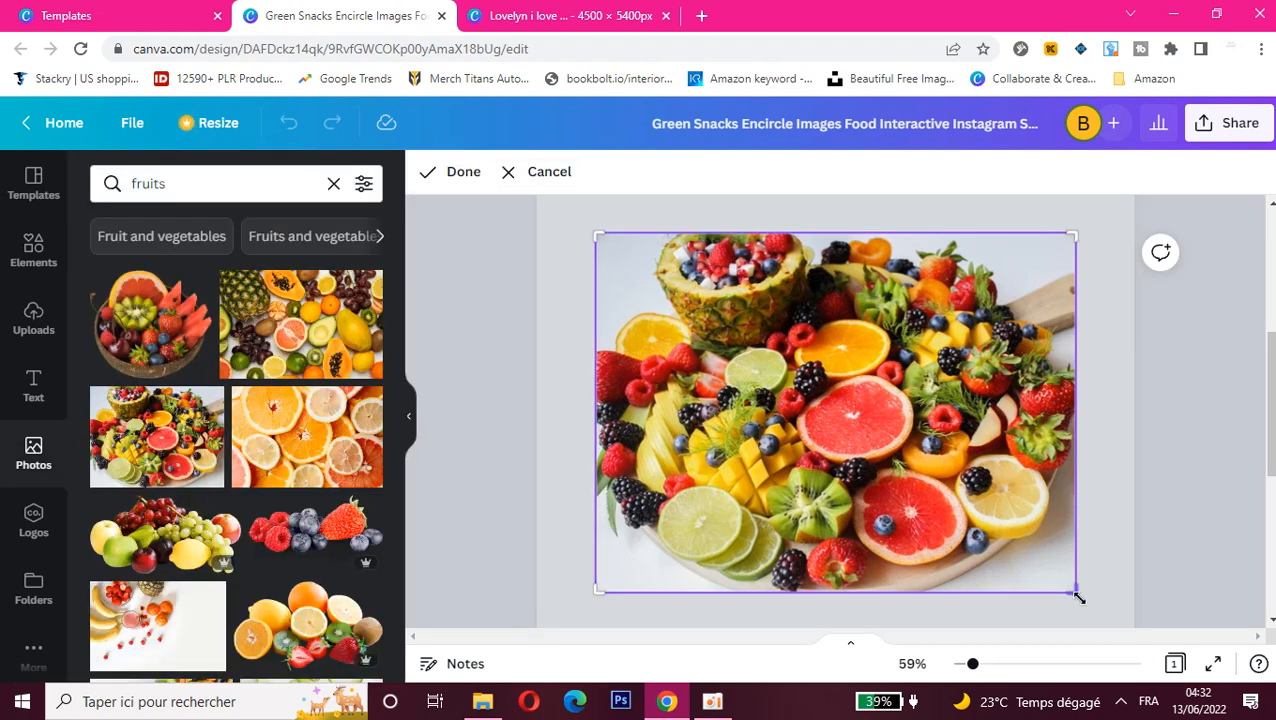
{"action": "left_click_drag", "start_coordinate": [1074, 590], "coordinate": [859, 541]}
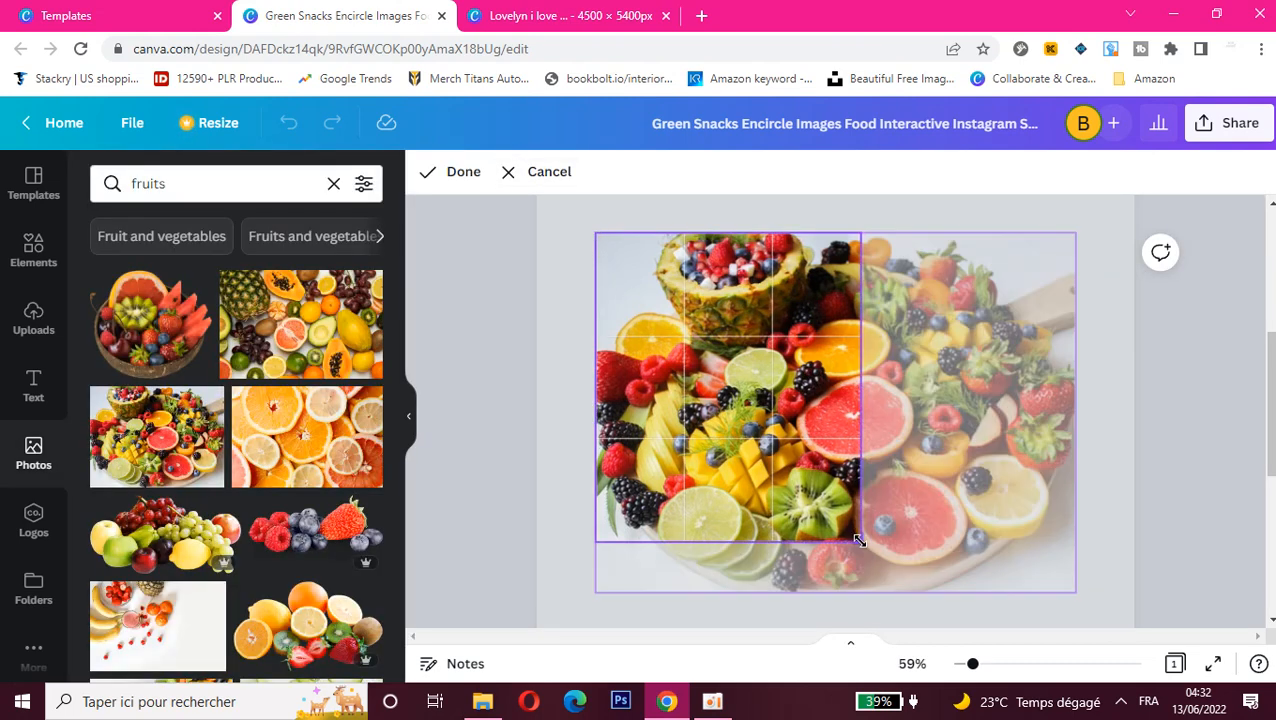
{"action": "left_click", "coordinate": [442, 171]}
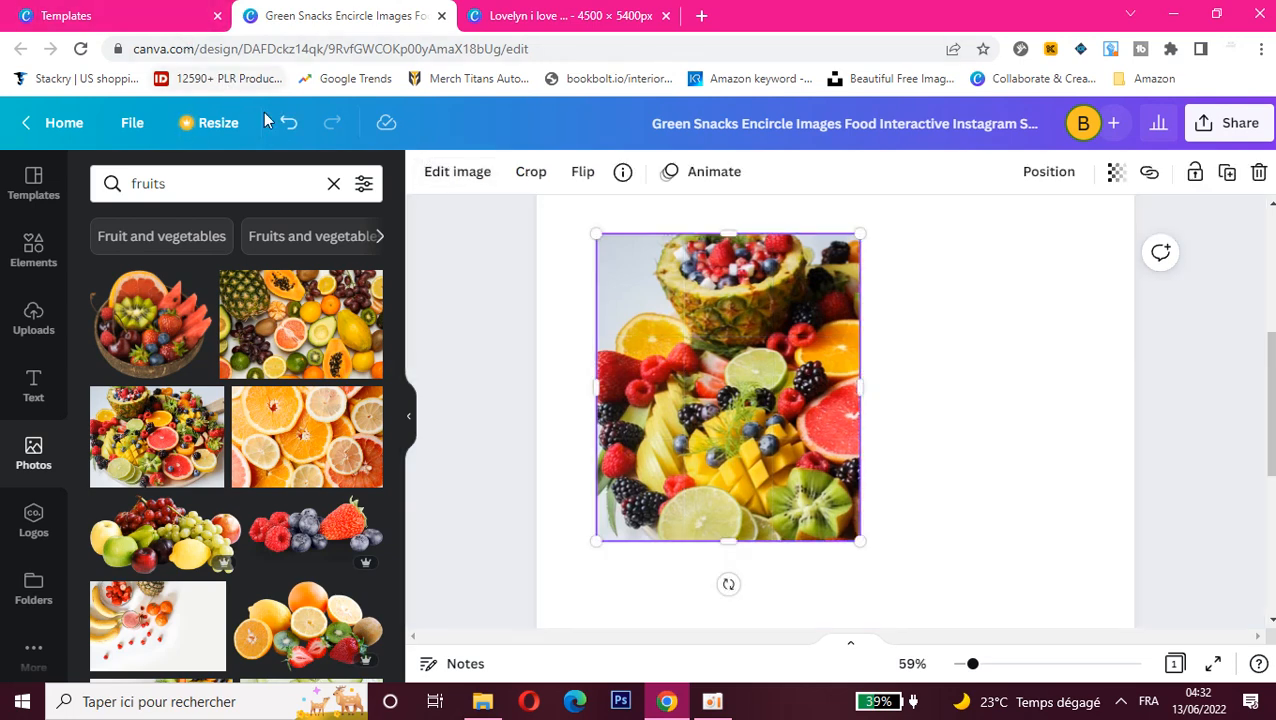
{"action": "left_click", "coordinate": [287, 123]}
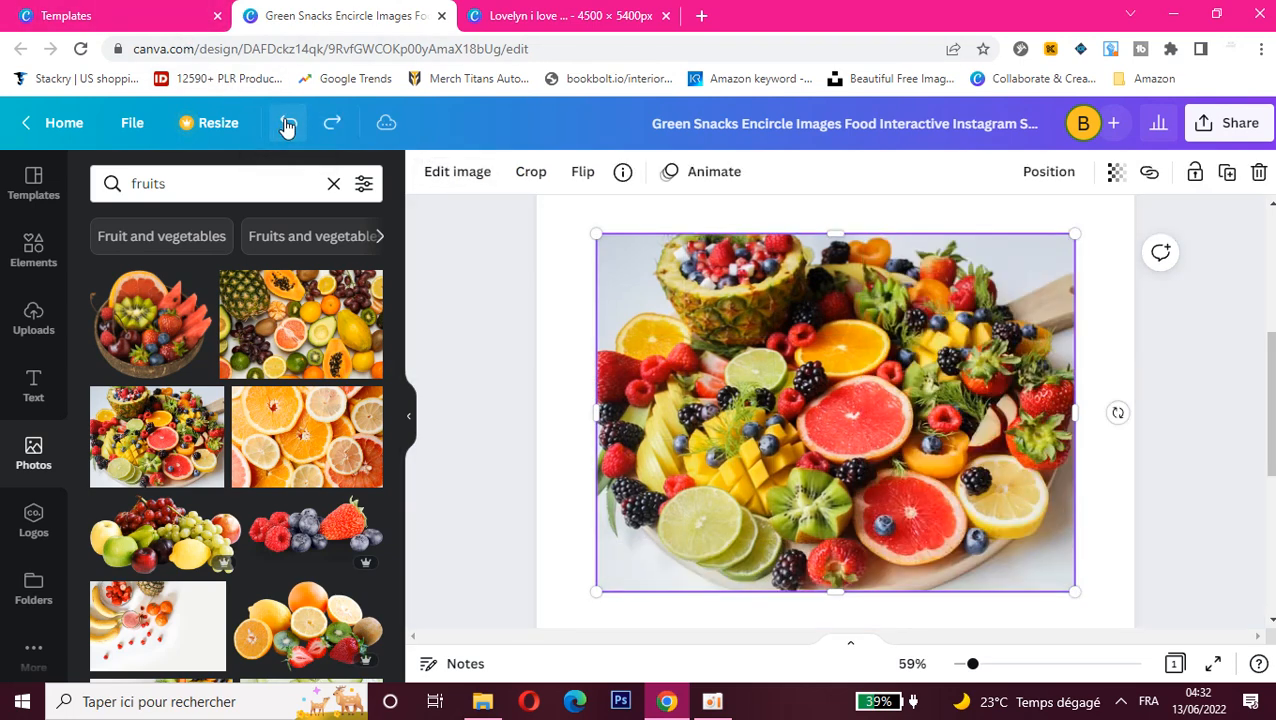
- Try flipping the fruit photo horizontally and vertically, and flip it back to its original orientation
{"action": "left_click", "coordinate": [583, 174]}
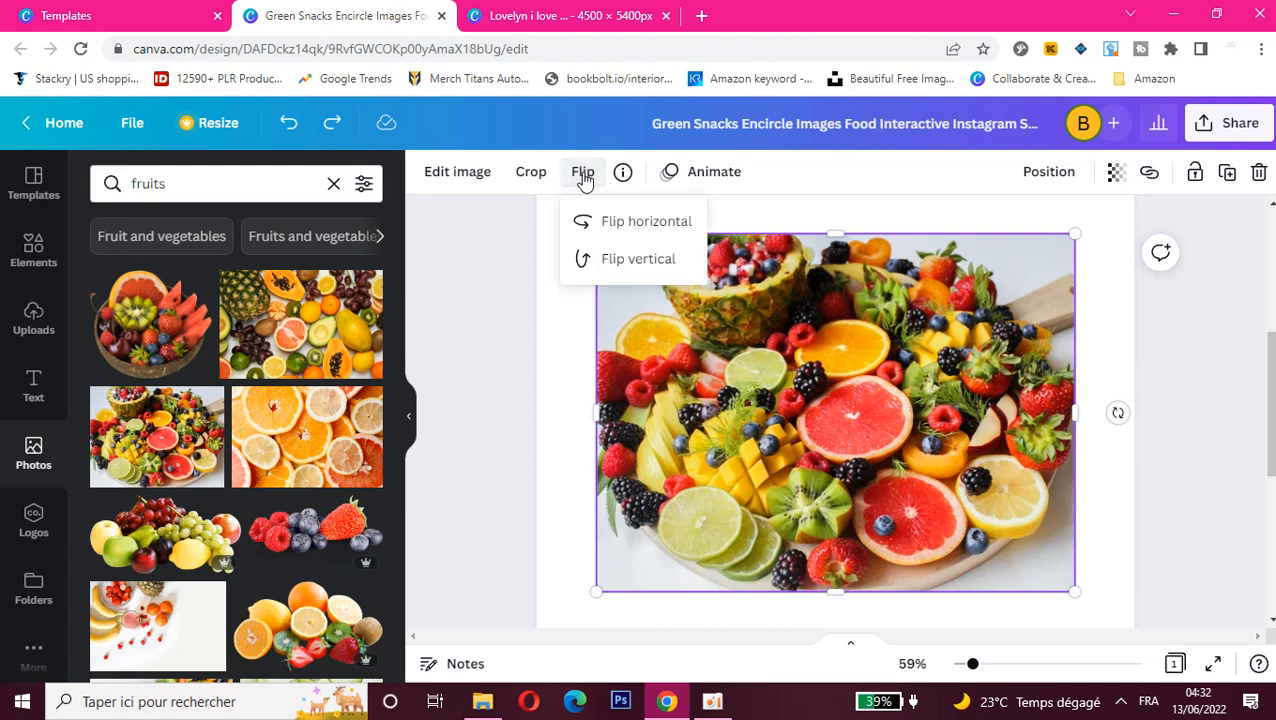
{"action": "left_click", "coordinate": [609, 224]}
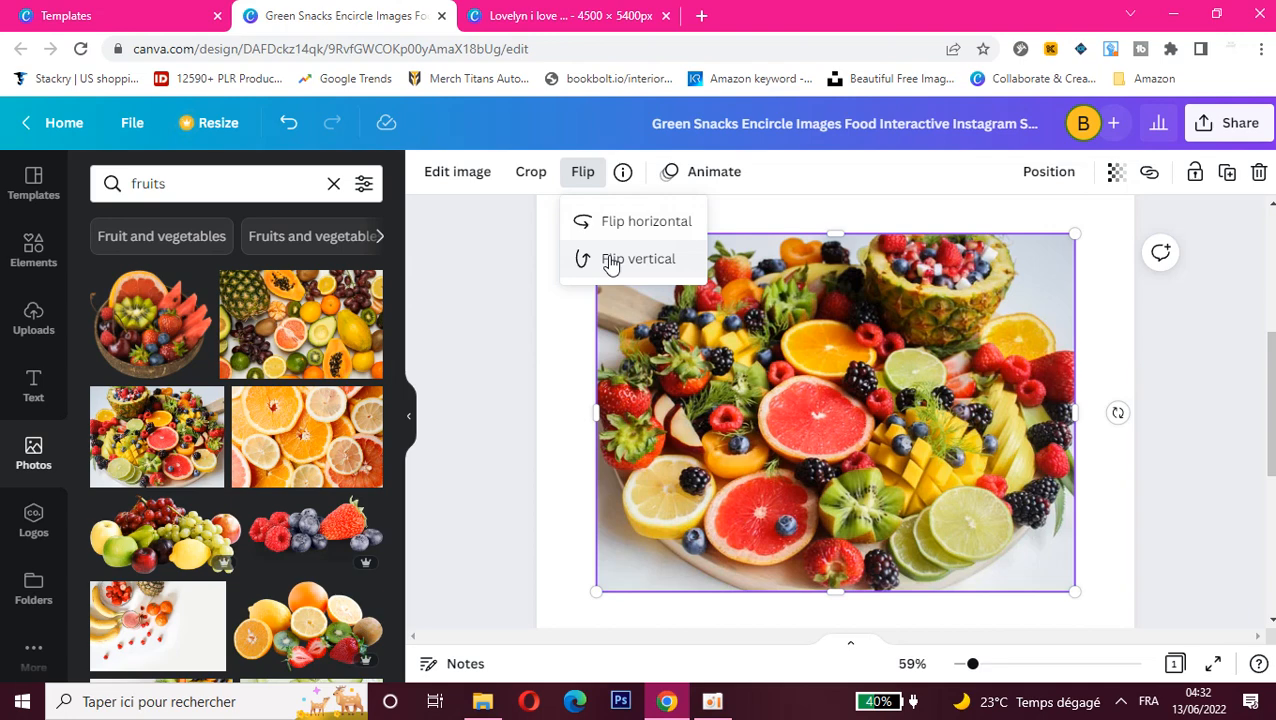
{"action": "left_click", "coordinate": [610, 262]}
{"action": "left_click", "coordinate": [610, 262]}
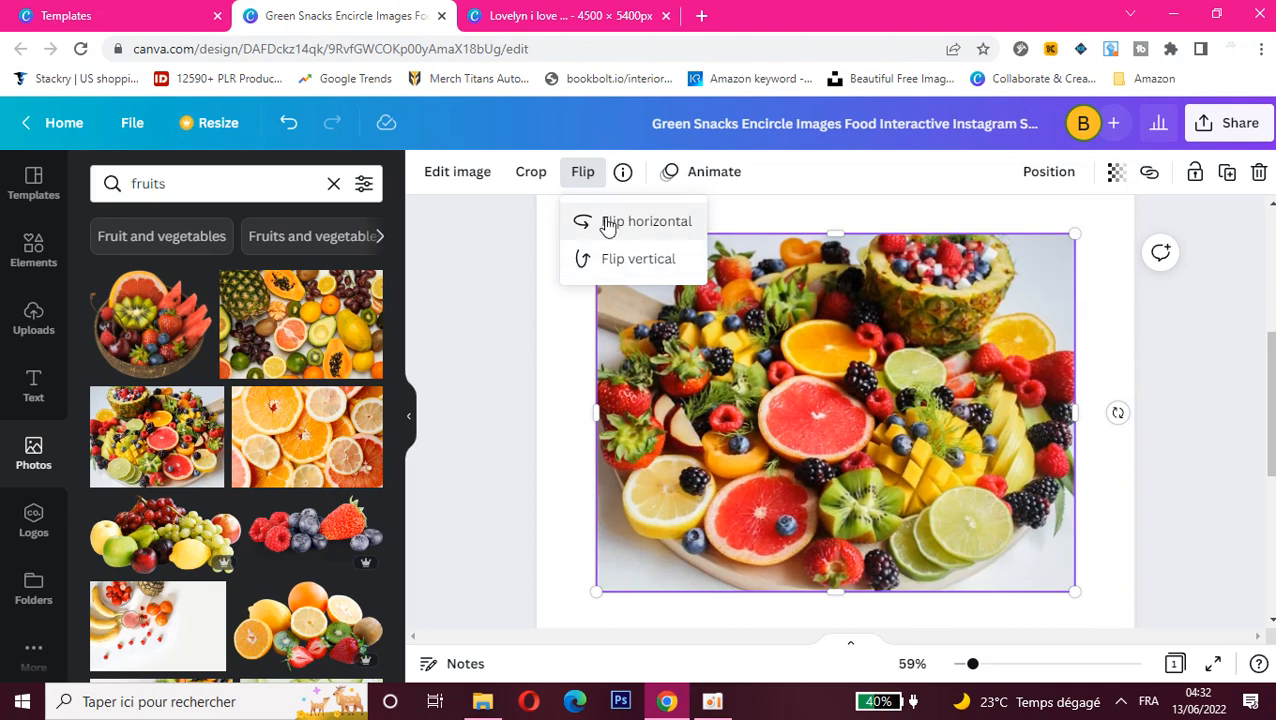
{"action": "left_click", "coordinate": [607, 222]}
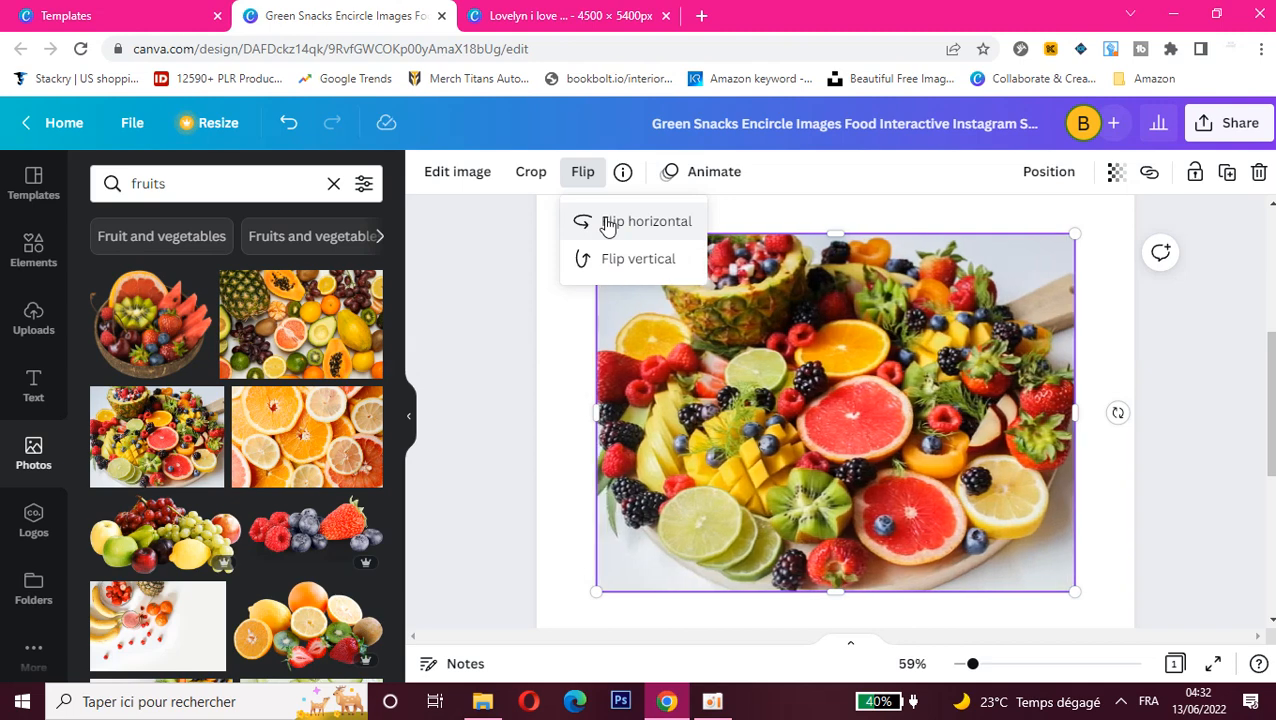
- Move the fruit photo down and toward the left edge of the page
{"action": "left_click", "coordinate": [924, 215]}
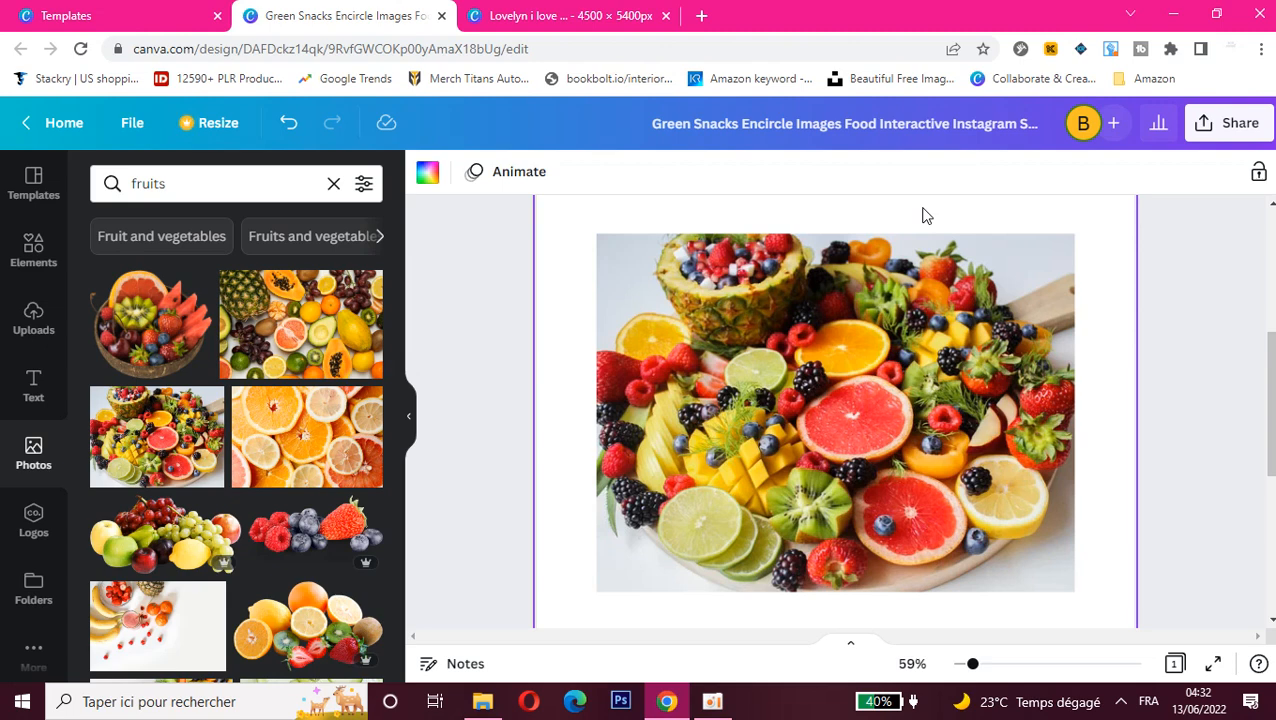
{"action": "scroll", "coordinate": [835, 410], "scroll_direction": "down", "scroll_amount": 1}
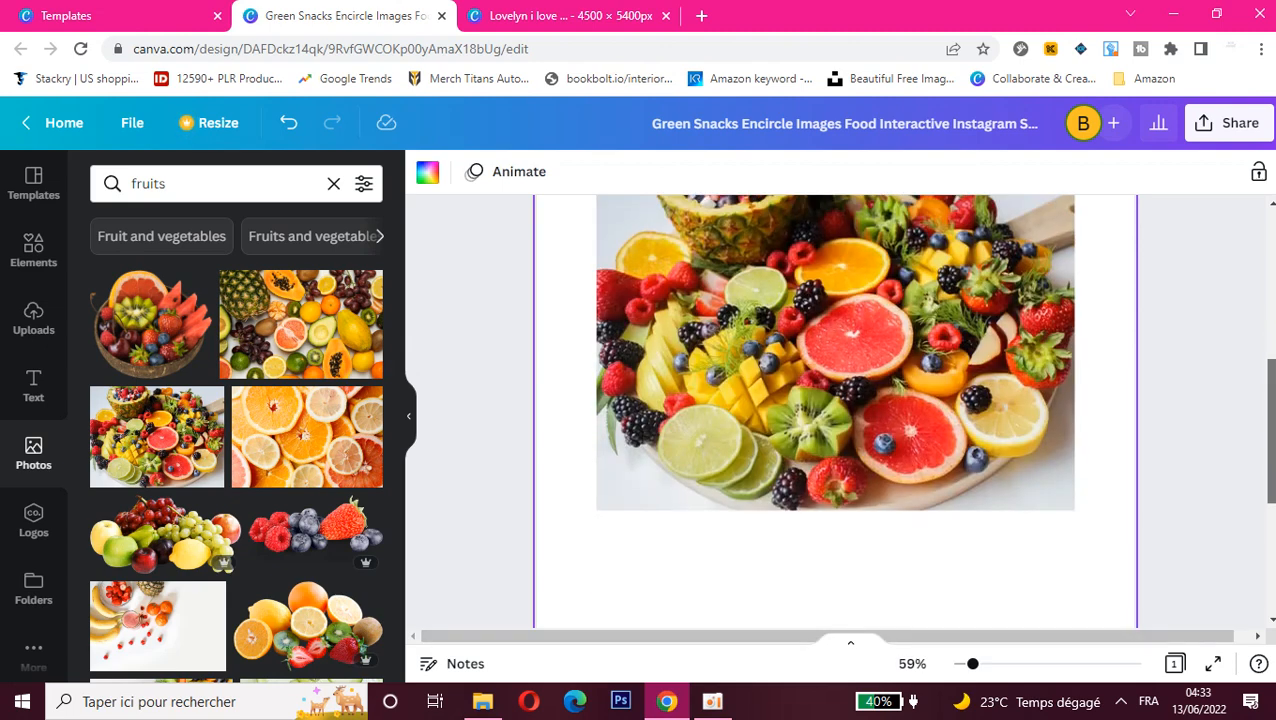
{"action": "left_click", "coordinate": [989, 478]}
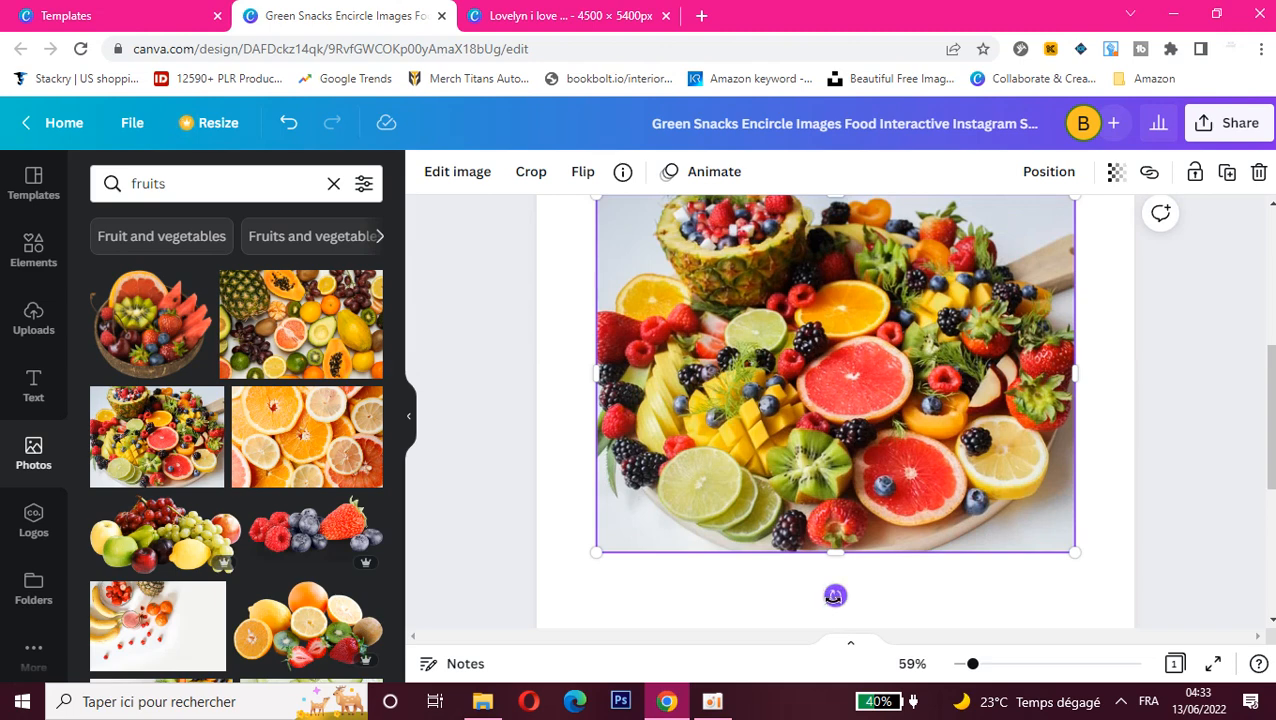
{"action": "mouse_move", "coordinate": [834, 598]}
{"action": "left_mouse_down"}
{"action": "mouse_move", "coordinate": [862, 597]}
{"action": "mouse_move", "coordinate": [829, 589]}
{"action": "mouse_move", "coordinate": [923, 567]}
{"action": "mouse_move", "coordinate": [863, 581]}
{"action": "mouse_move", "coordinate": [910, 588]}
{"action": "mouse_move", "coordinate": [818, 577]}
{"action": "mouse_move", "coordinate": [837, 587]}
{"action": "left_mouse_up"}
{"action": "left_click_drag", "start_coordinate": [851, 430], "coordinate": [802, 479]}
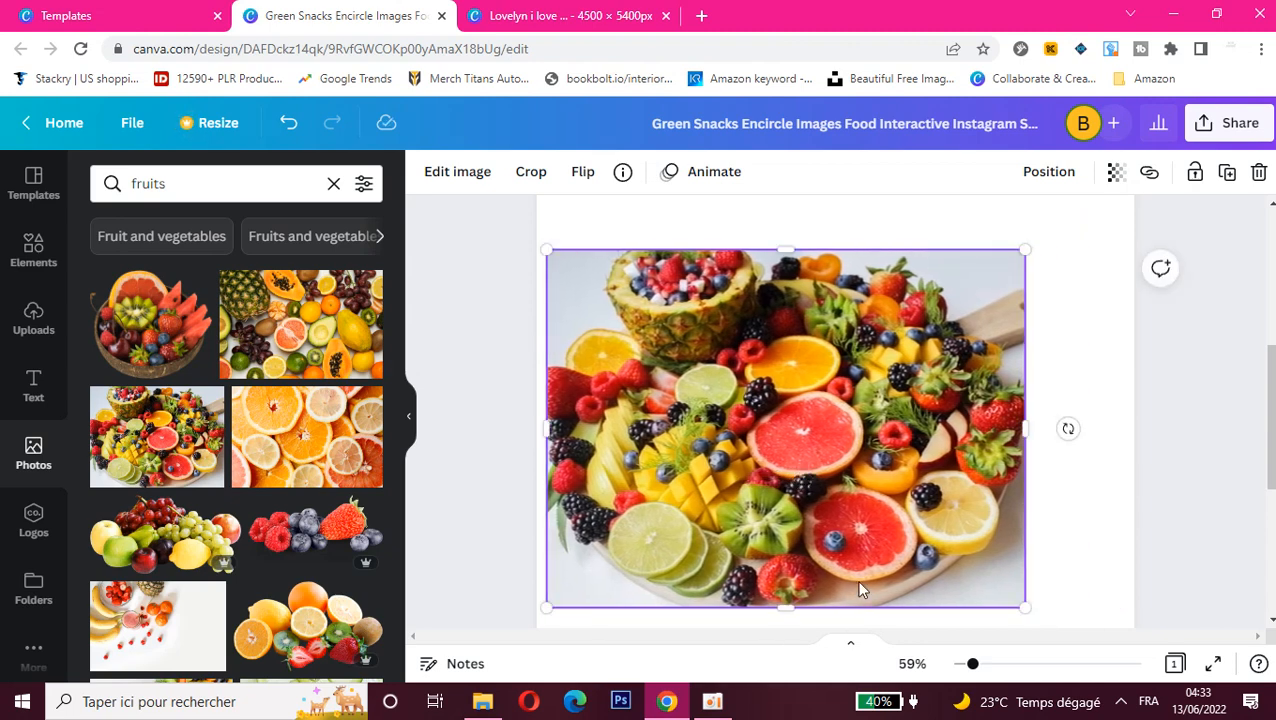
- Examine the page at different zoom levels between 10% and 74%, ending at 54%
{"action": "left_click", "coordinate": [955, 666]}
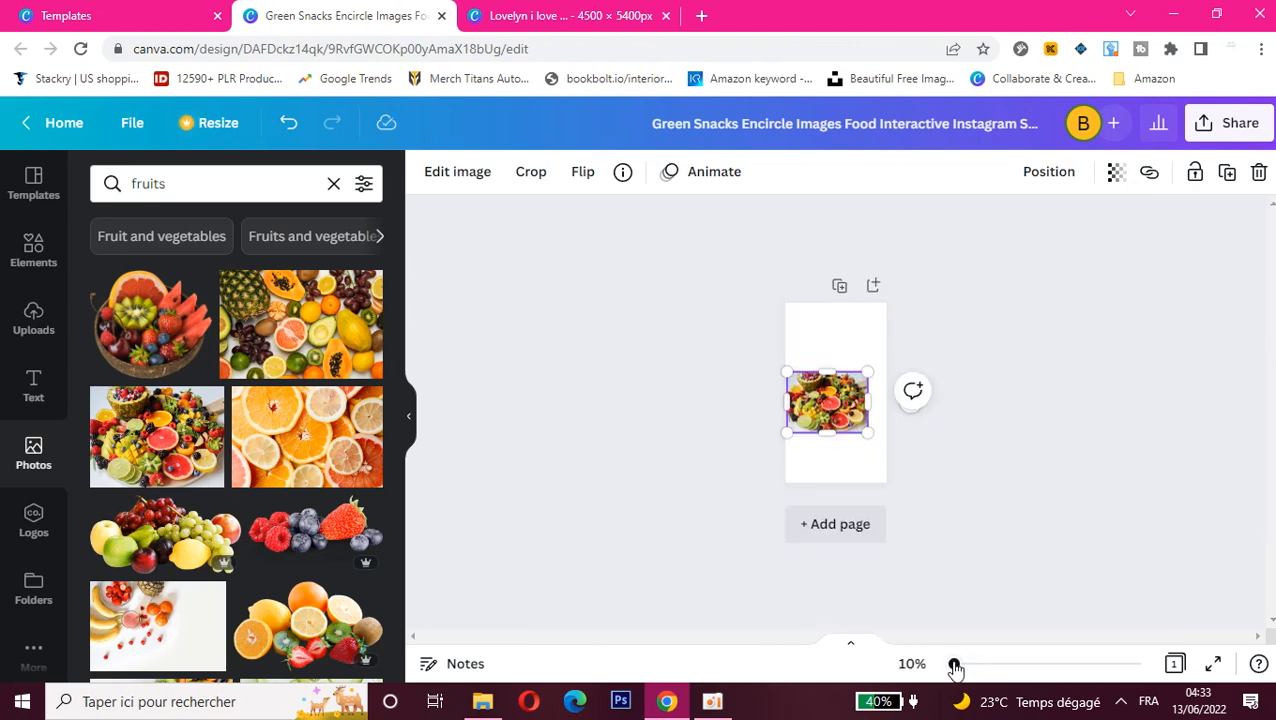
{"action": "left_click", "coordinate": [988, 666]}
{"action": "left_click", "coordinate": [961, 666]}
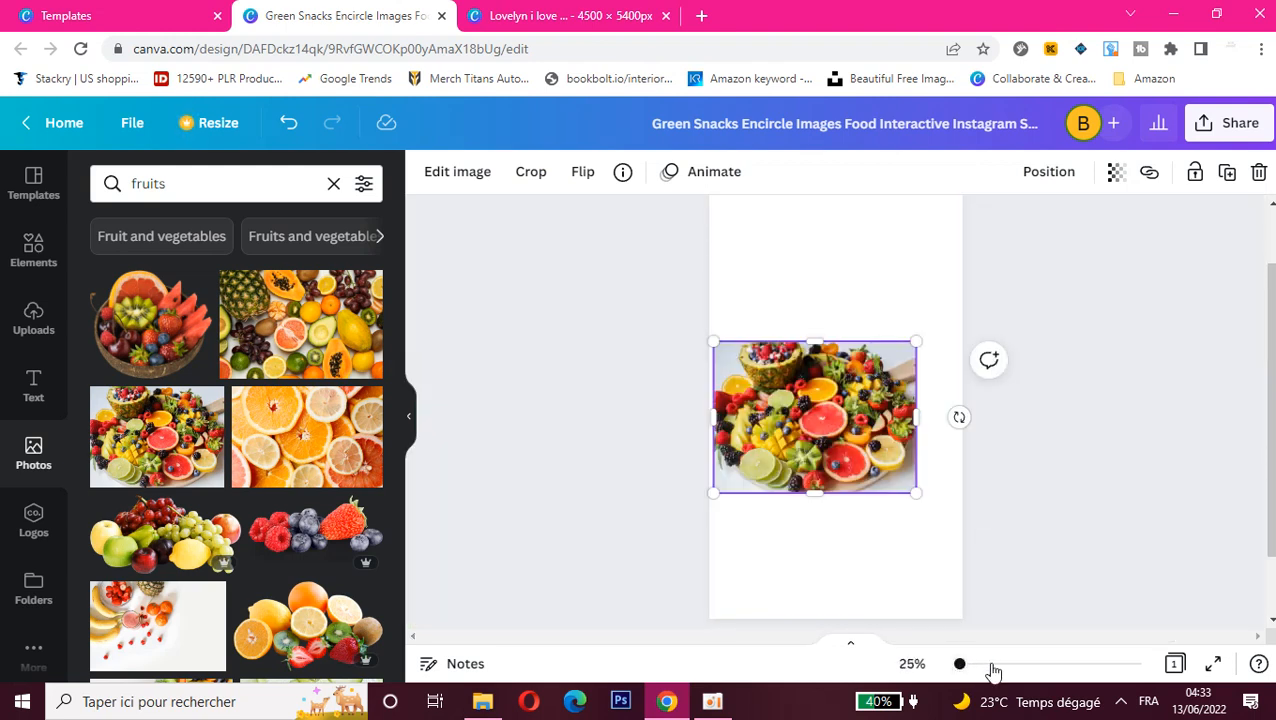
{"action": "left_click", "coordinate": [991, 666]}
{"action": "left_click", "coordinate": [977, 666]}
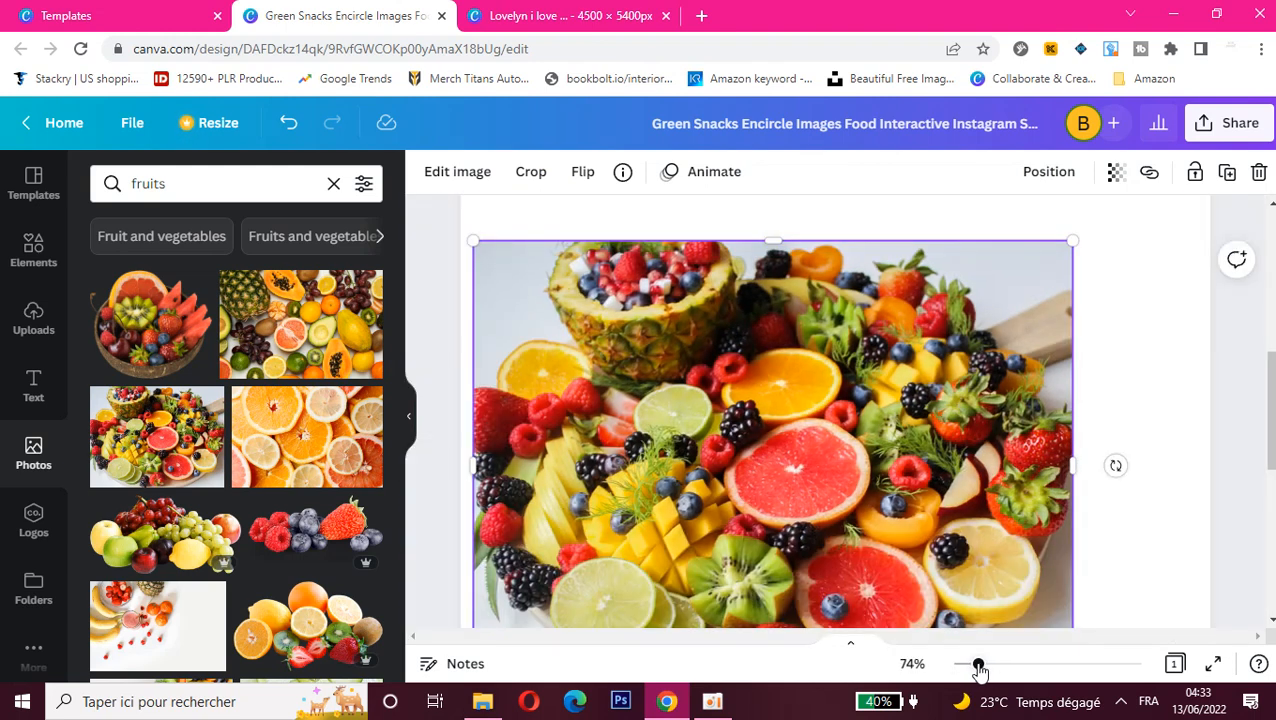
{"action": "left_click", "coordinate": [962, 666]}
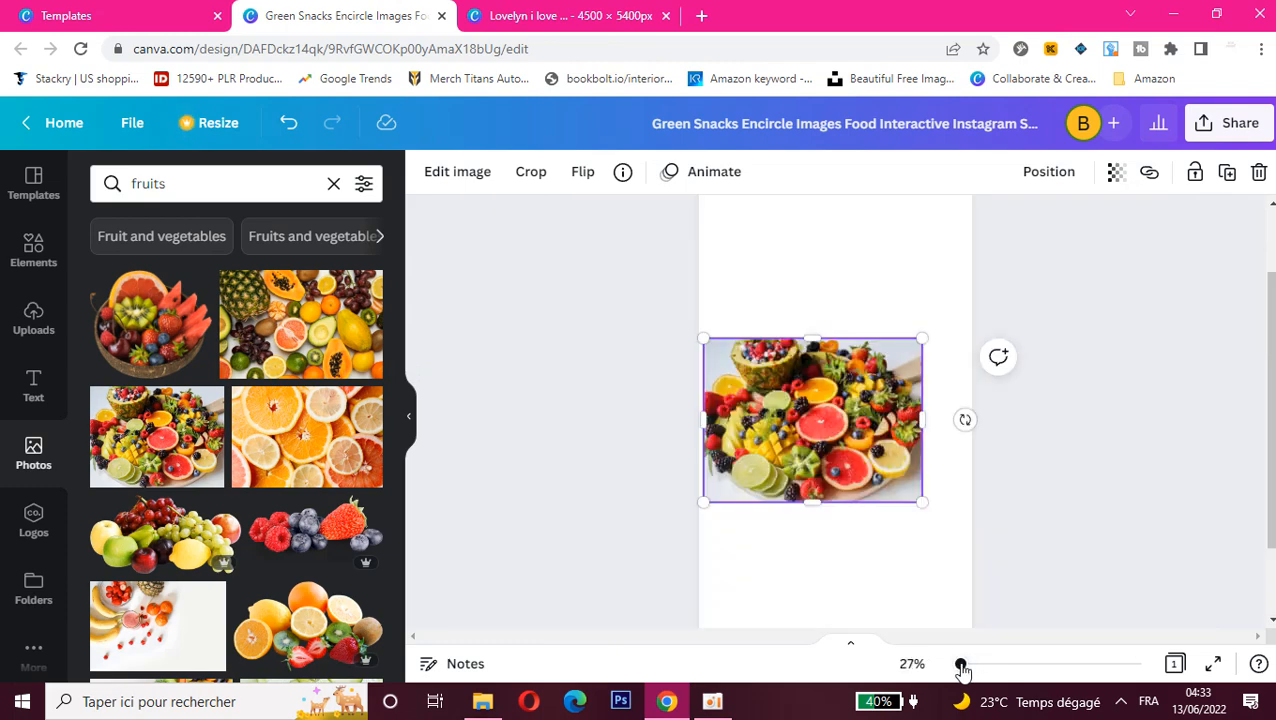
{"action": "left_click", "coordinate": [971, 666]}
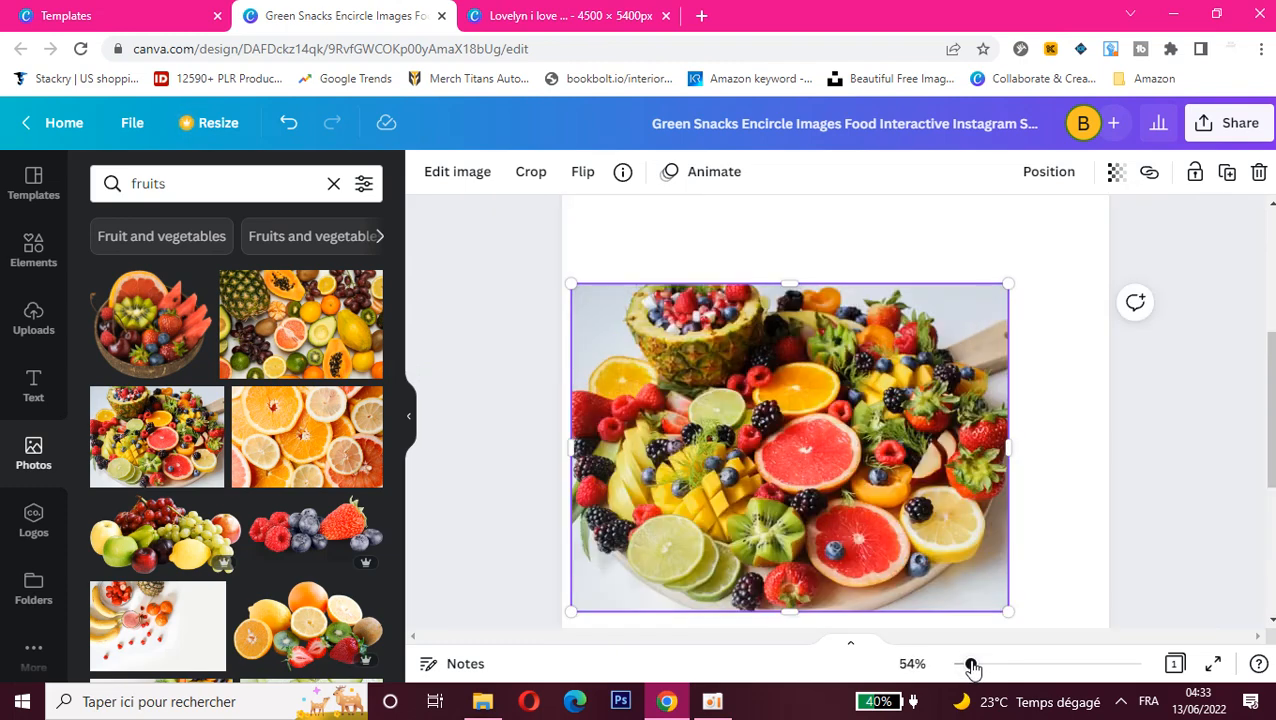
{"action": "scroll", "coordinate": [1273, 400], "scroll_direction": "down", "scroll_amount": 2}
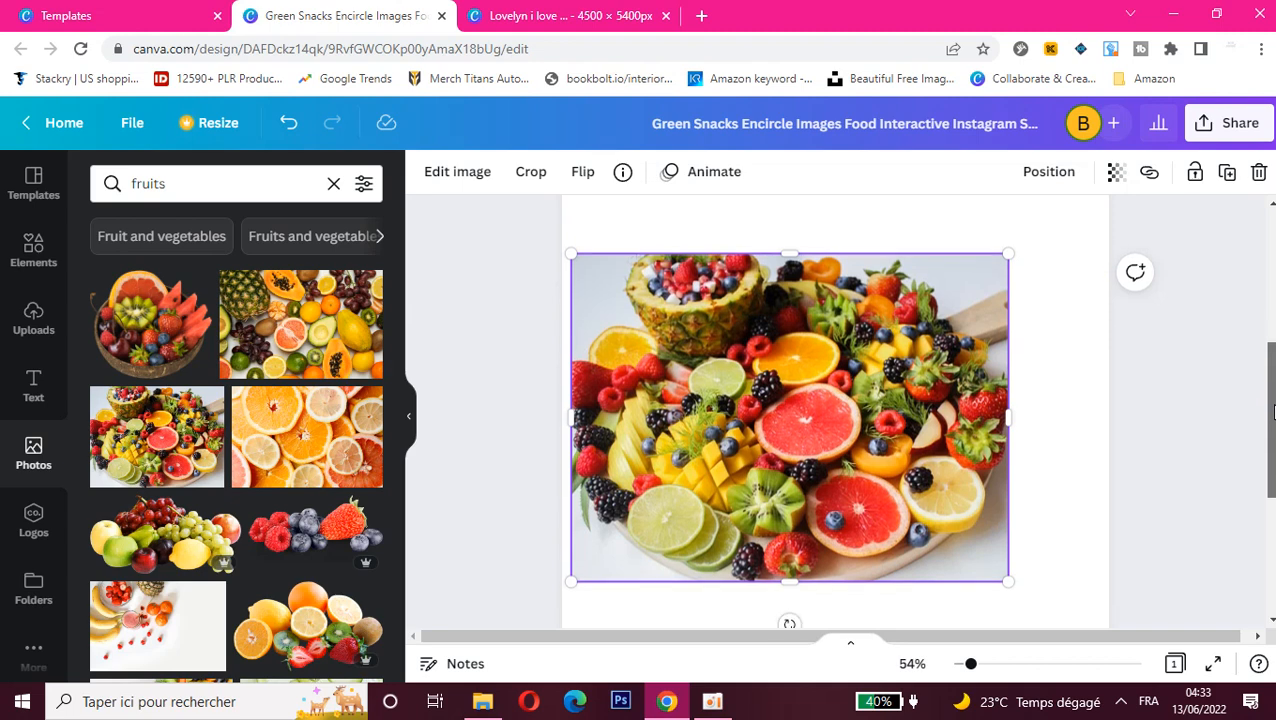
{"action": "scroll", "coordinate": [1095, 300], "scroll_direction": "up", "scroll_amount": 1}
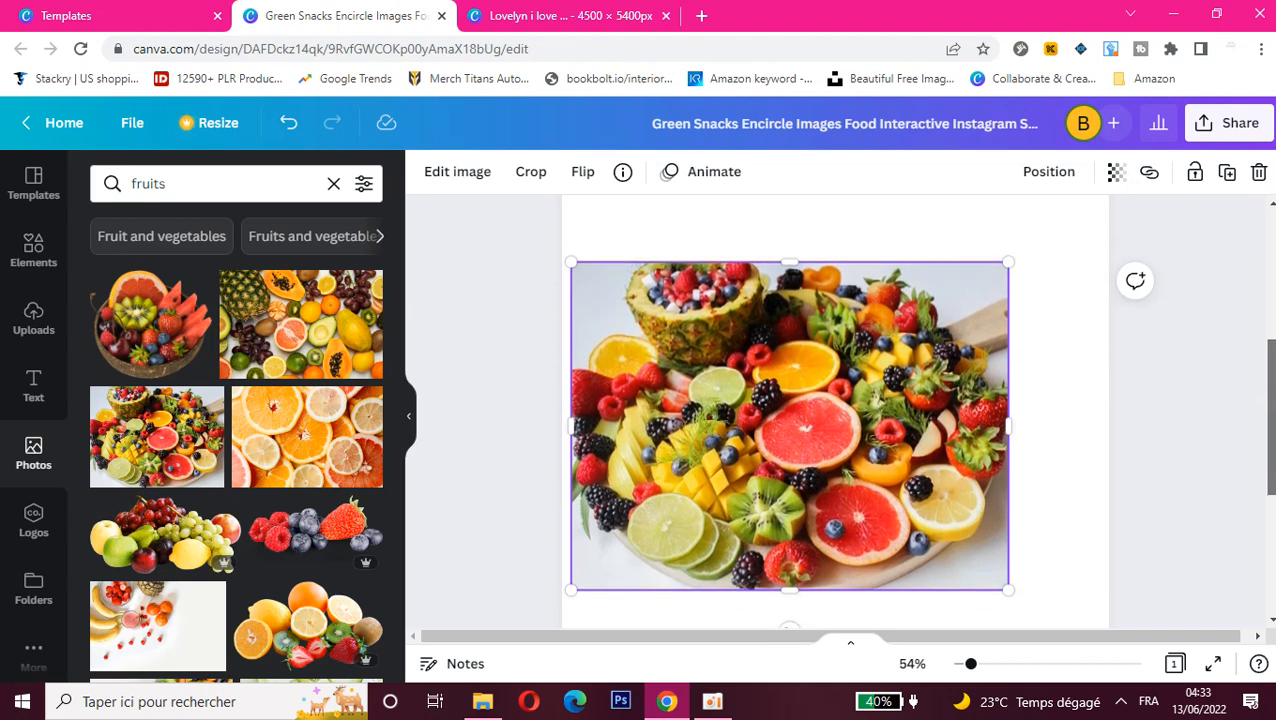
- Enlarge the fruit photo to nearly the full width of the page
{"action": "left_click", "coordinate": [1095, 237]}
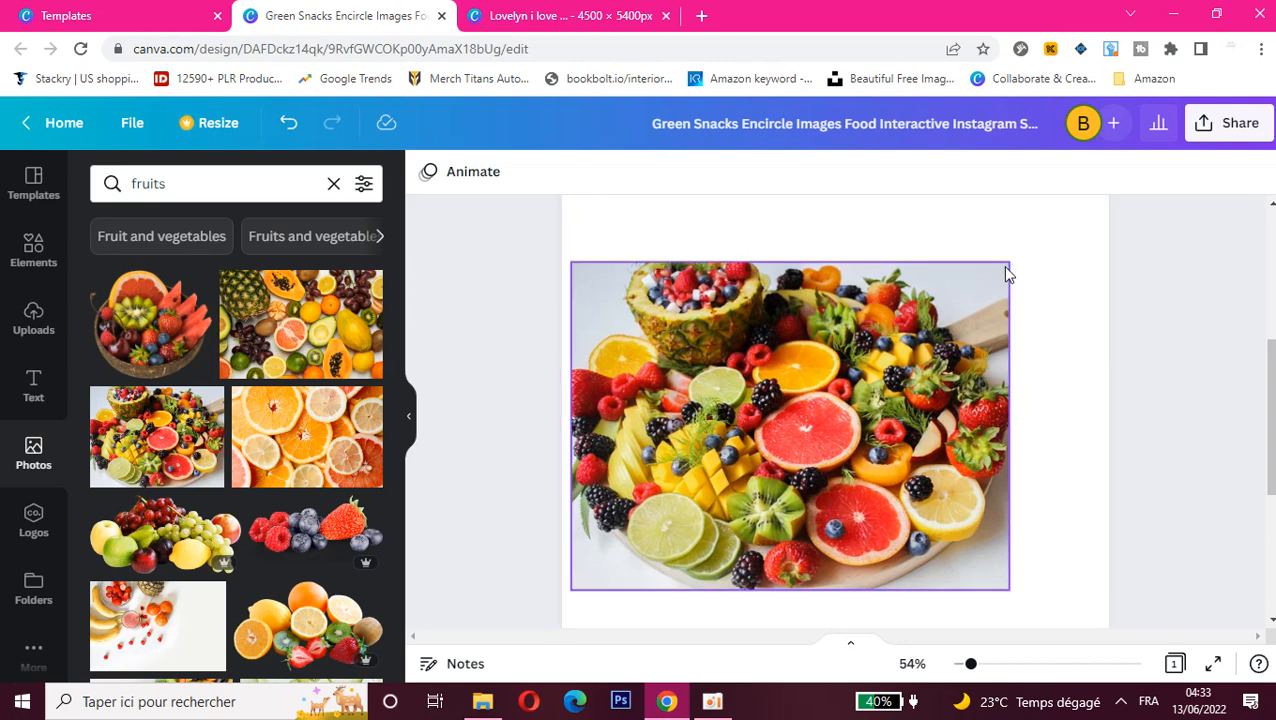
{"action": "left_click_drag", "start_coordinate": [1007, 272], "coordinate": [1136, 210]}
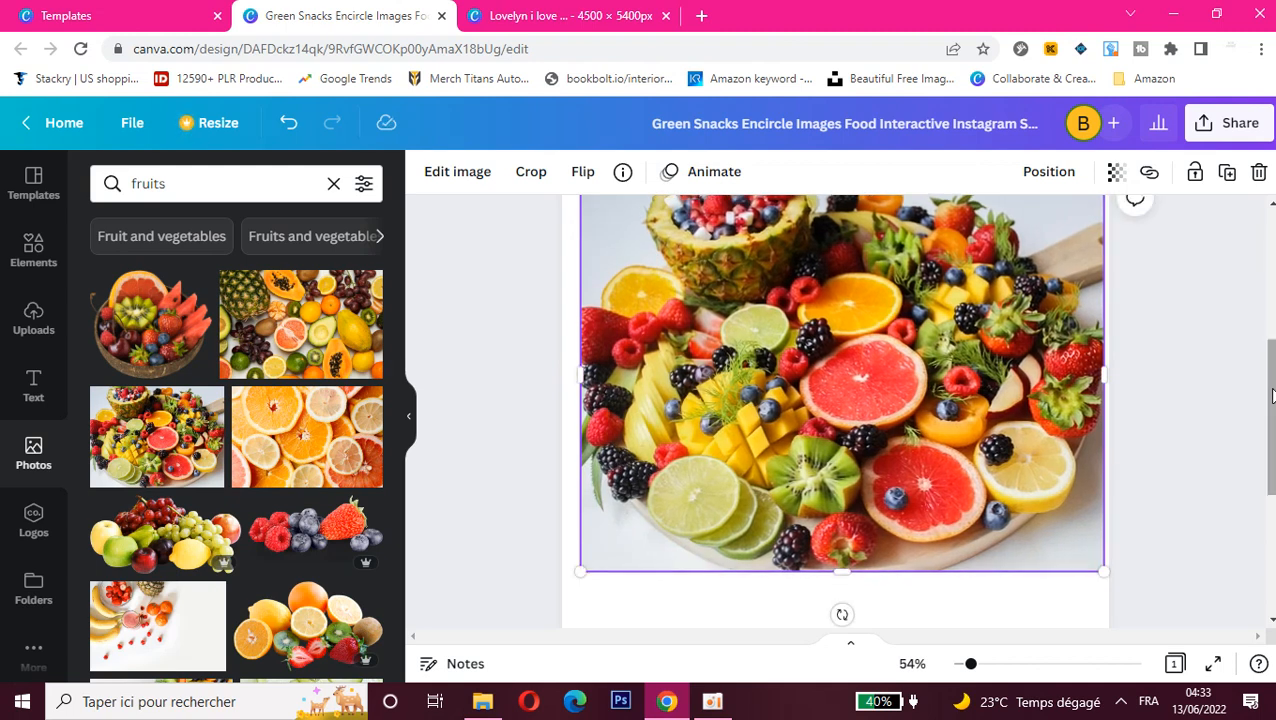
{"action": "left_click_drag", "start_coordinate": [1273, 396], "coordinate": [1273, 366]}
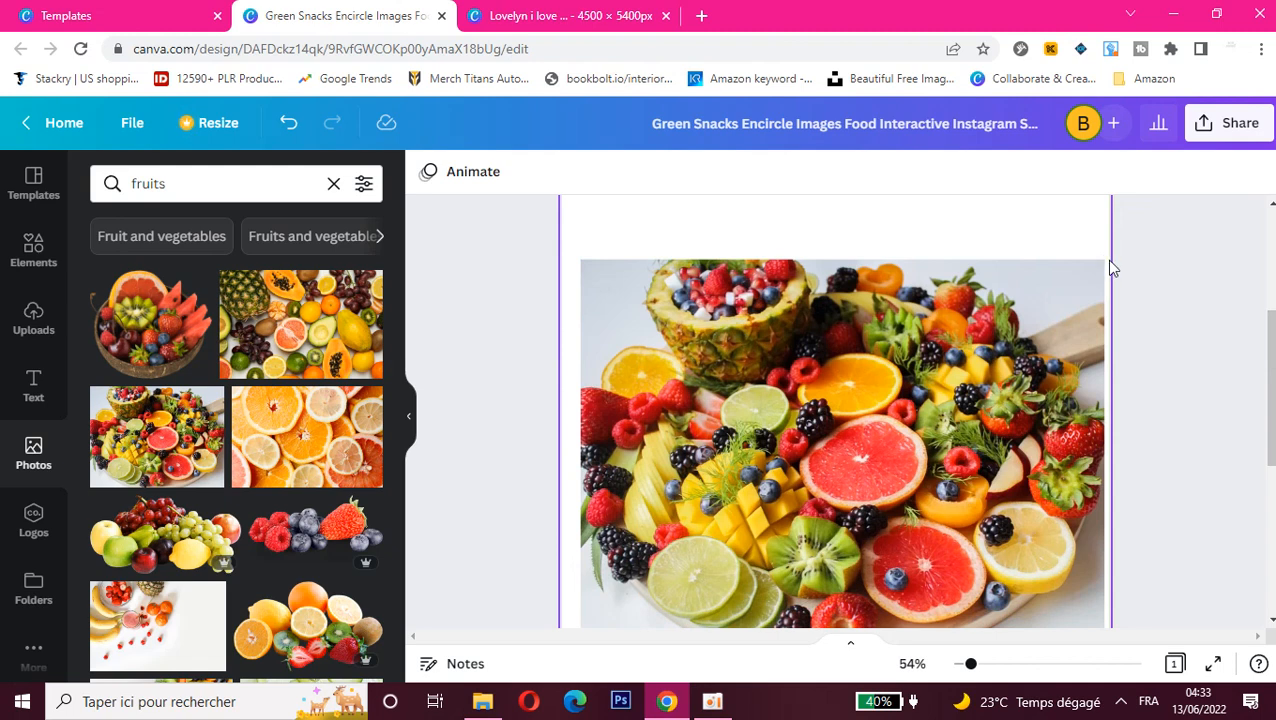
- View the fruit photo's information and its folder options without adding it to a folder
{"action": "left_click", "coordinate": [887, 381]}
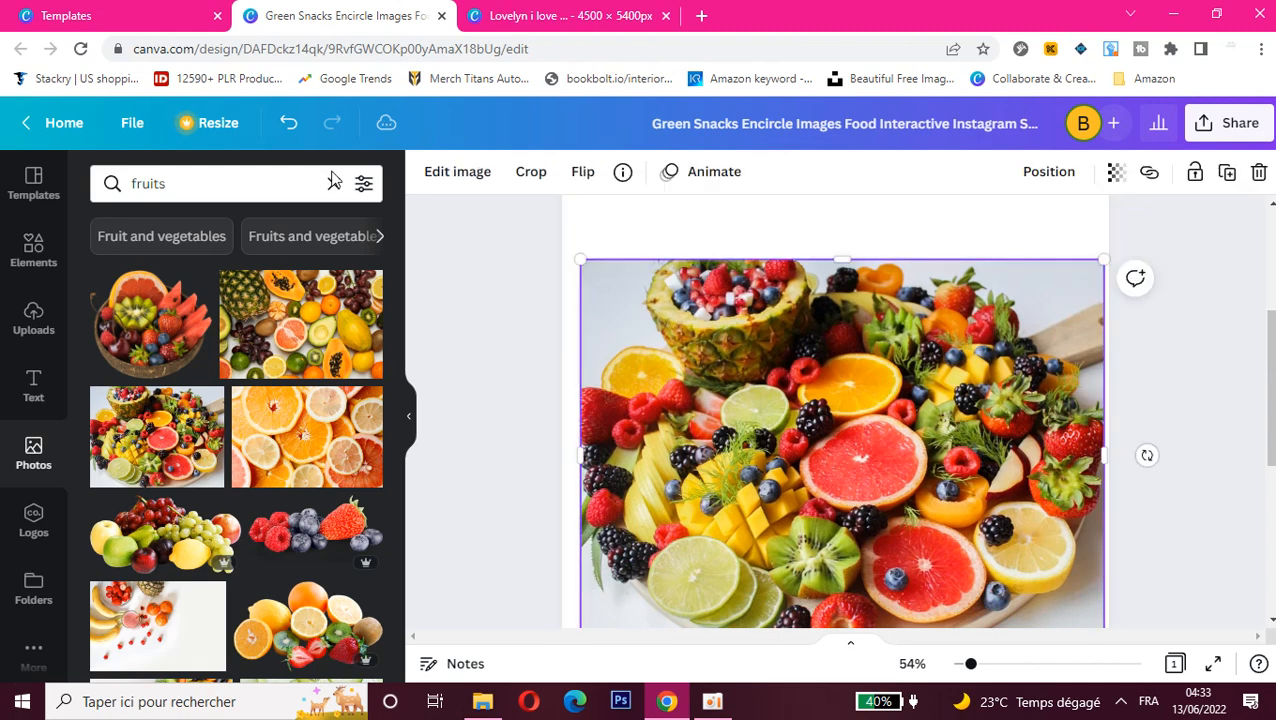
{"action": "left_click", "coordinate": [624, 176]}
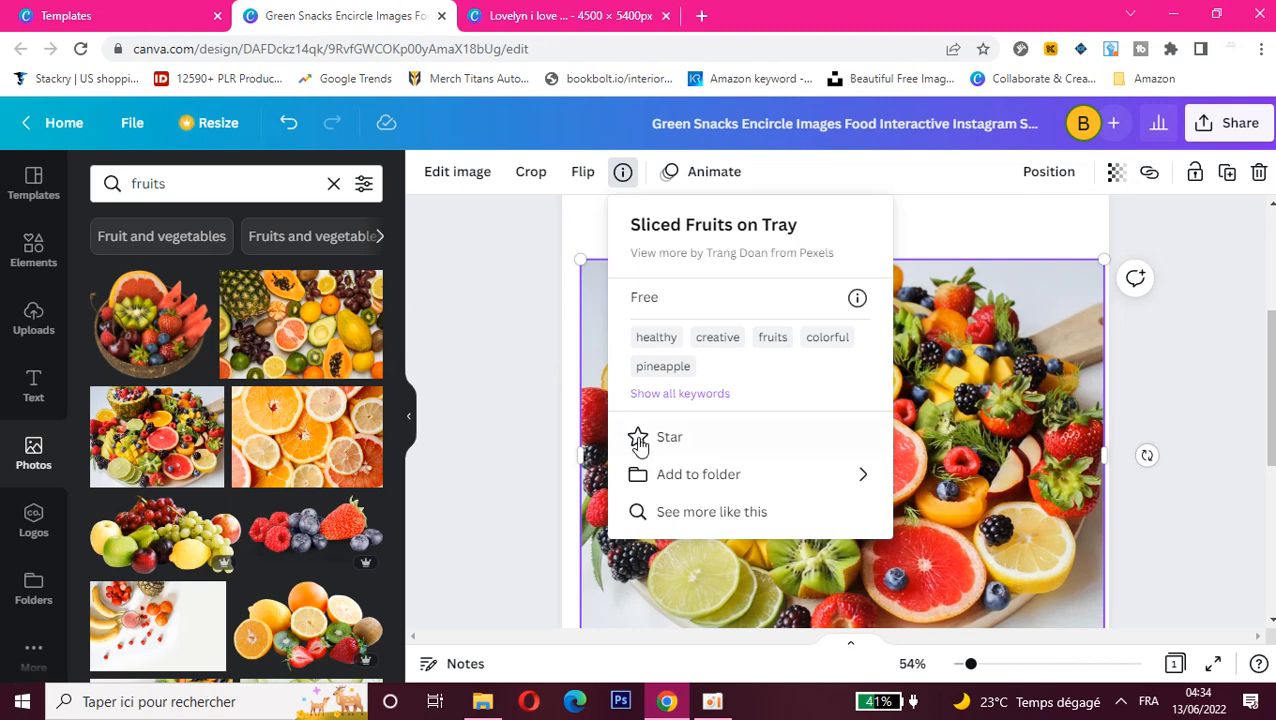
{"action": "left_click", "coordinate": [864, 485]}
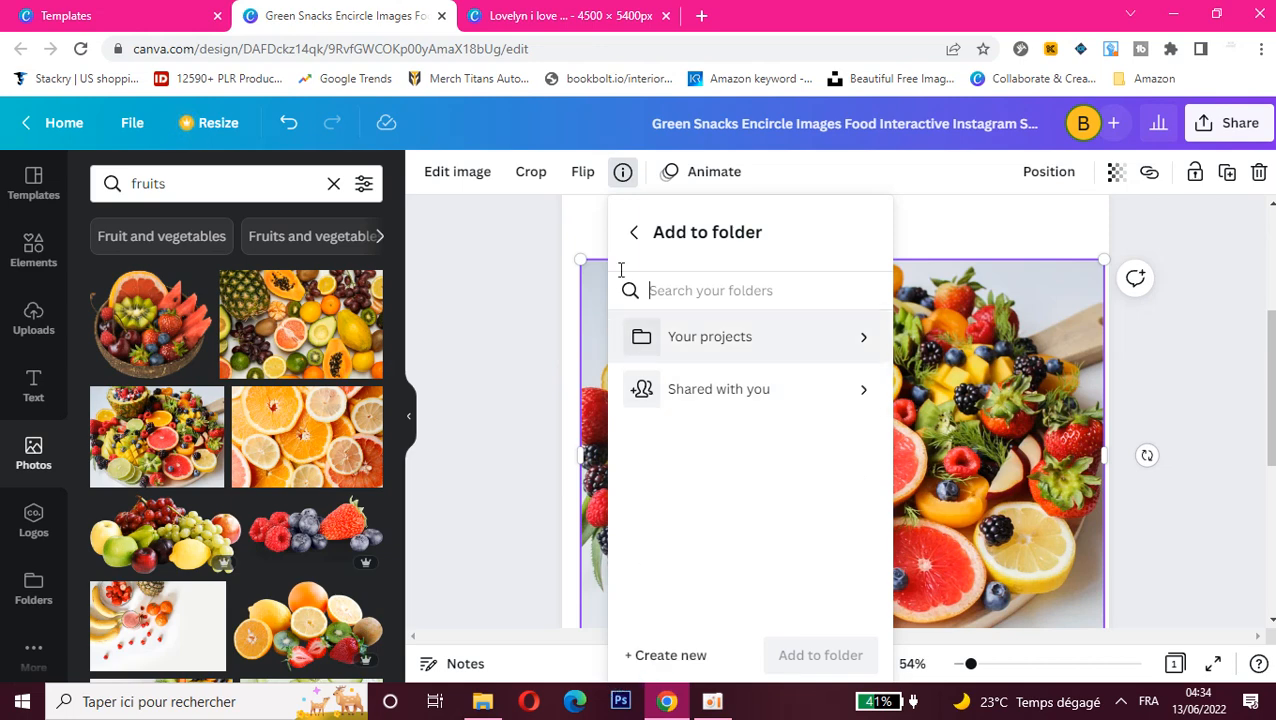
{"action": "left_click", "coordinate": [634, 232]}
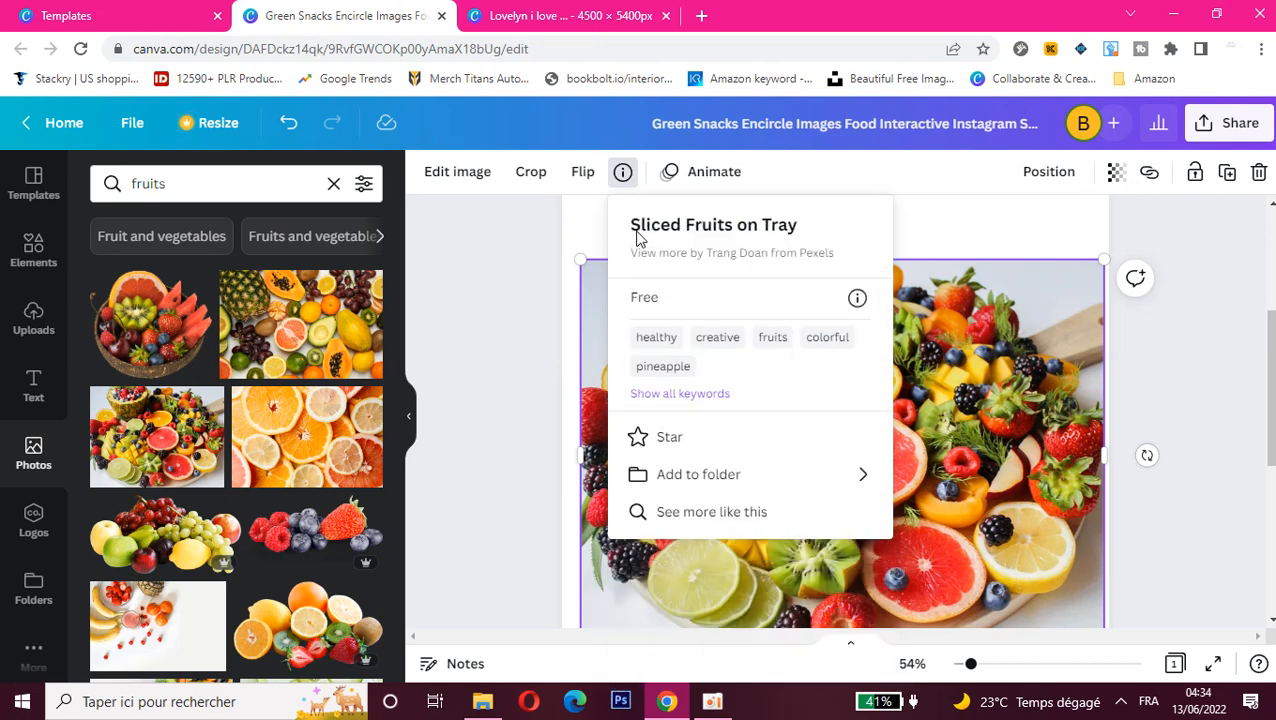
{"action": "left_click", "coordinate": [974, 242]}
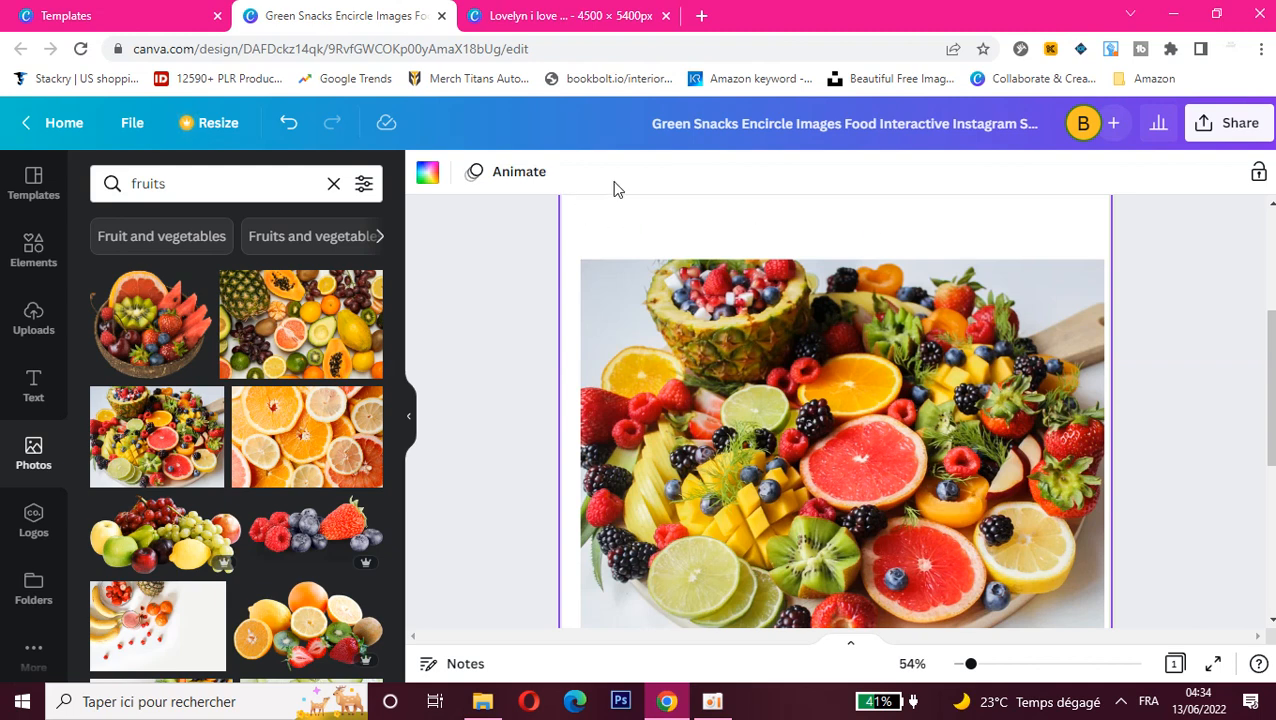
- Try the Fun combination animation on the page
{"action": "left_click", "coordinate": [519, 172]}
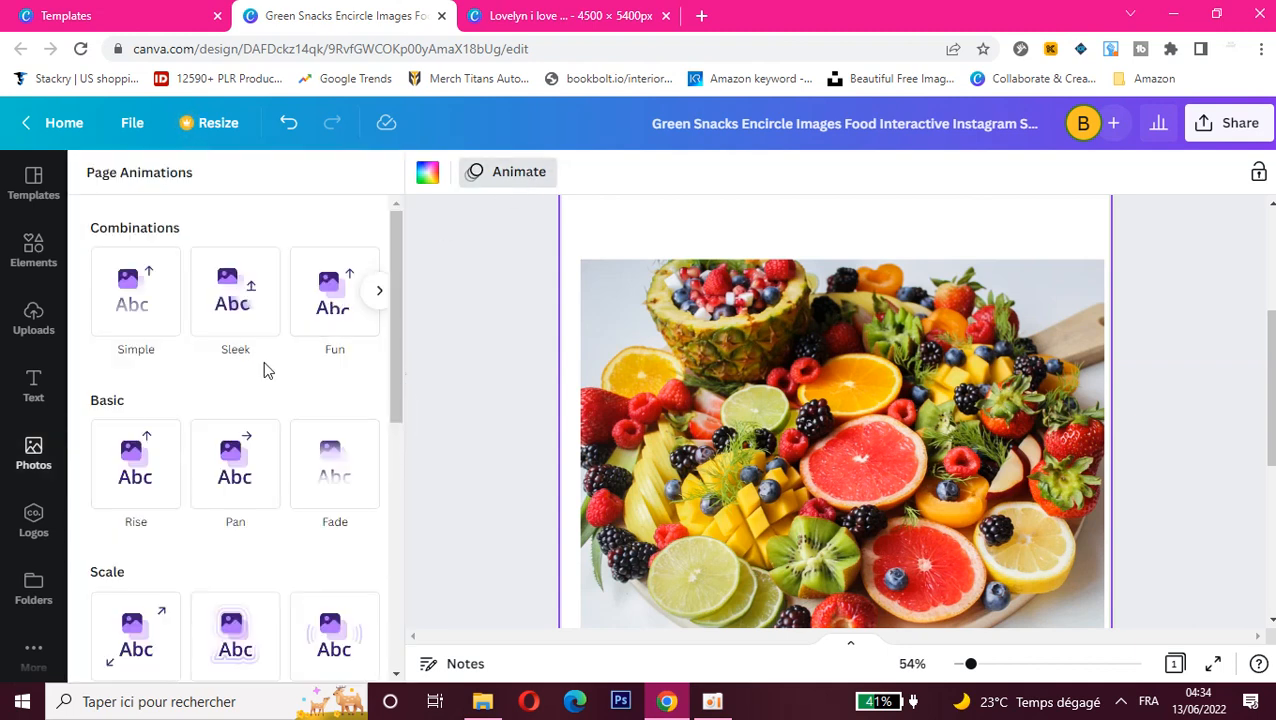
{"action": "left_click", "coordinate": [330, 285]}
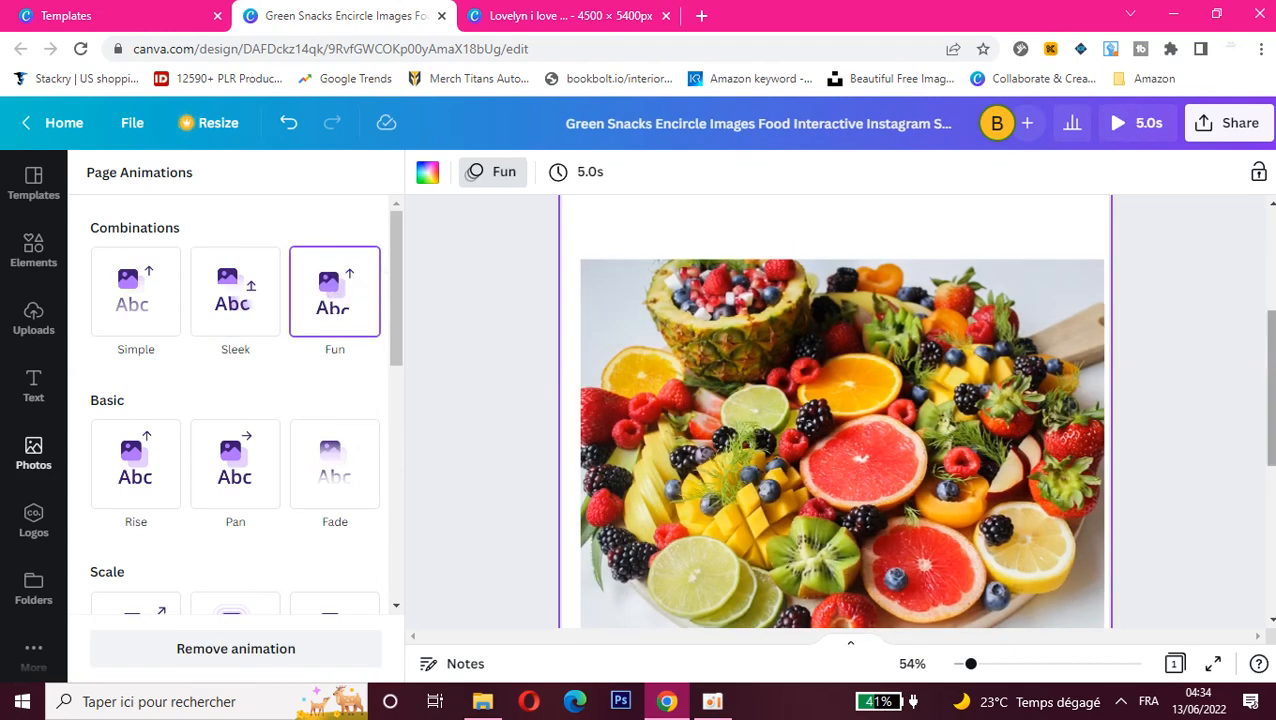
{"action": "mouse_move", "coordinate": [1274, 376]}
{"action": "left_mouse_down"}
{"action": "mouse_move", "coordinate": [1274, 430]}
{"action": "mouse_move", "coordinate": [1274, 376]}
{"action": "left_mouse_up"}
{"action": "left_click", "coordinate": [554, 490]}
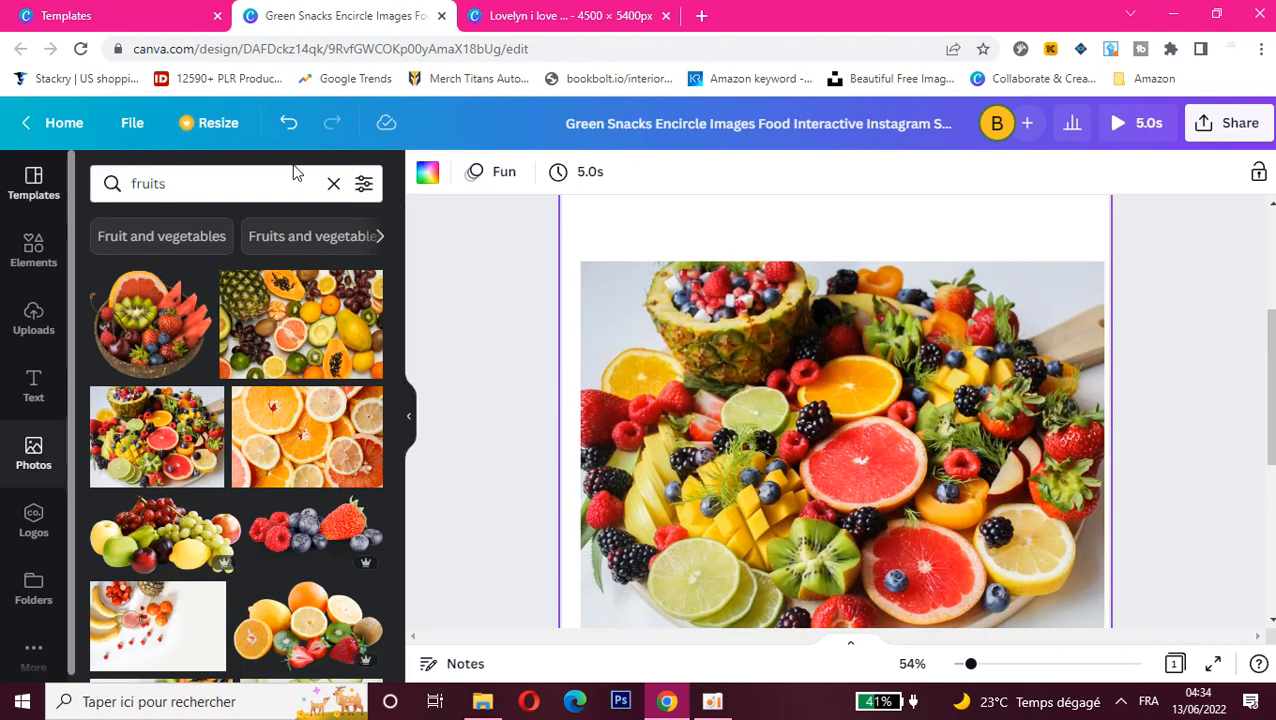
- Try the Fade, Pan and Rise basic page animations and undo the Rise animation
{"action": "left_click", "coordinate": [482, 177]}
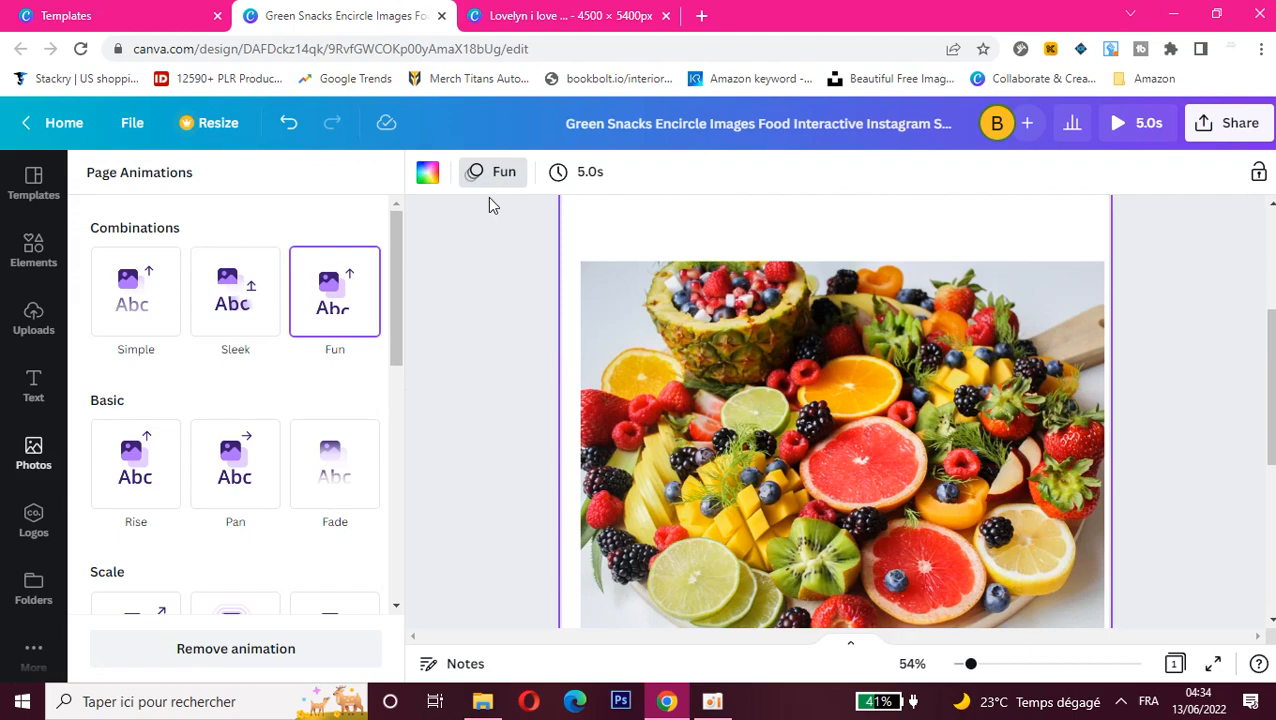
{"action": "left_click", "coordinate": [333, 480]}
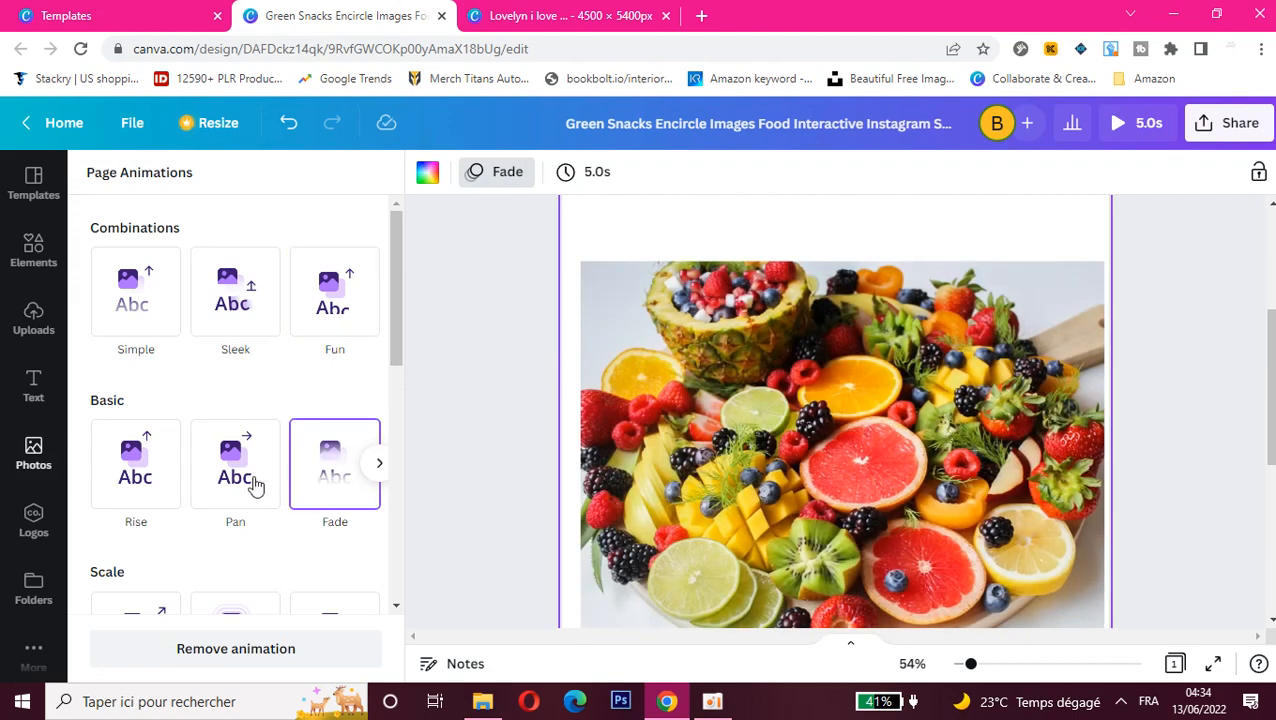
{"action": "left_click", "coordinate": [255, 484]}
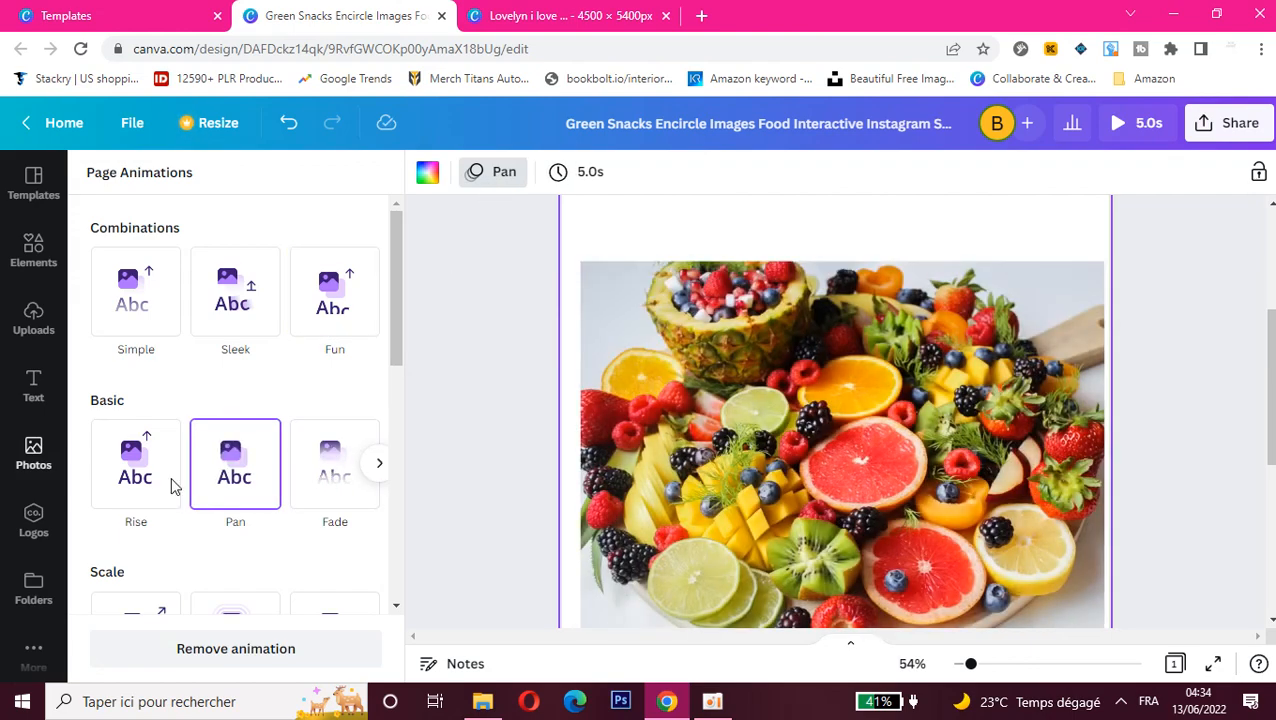
{"action": "left_click", "coordinate": [173, 487]}
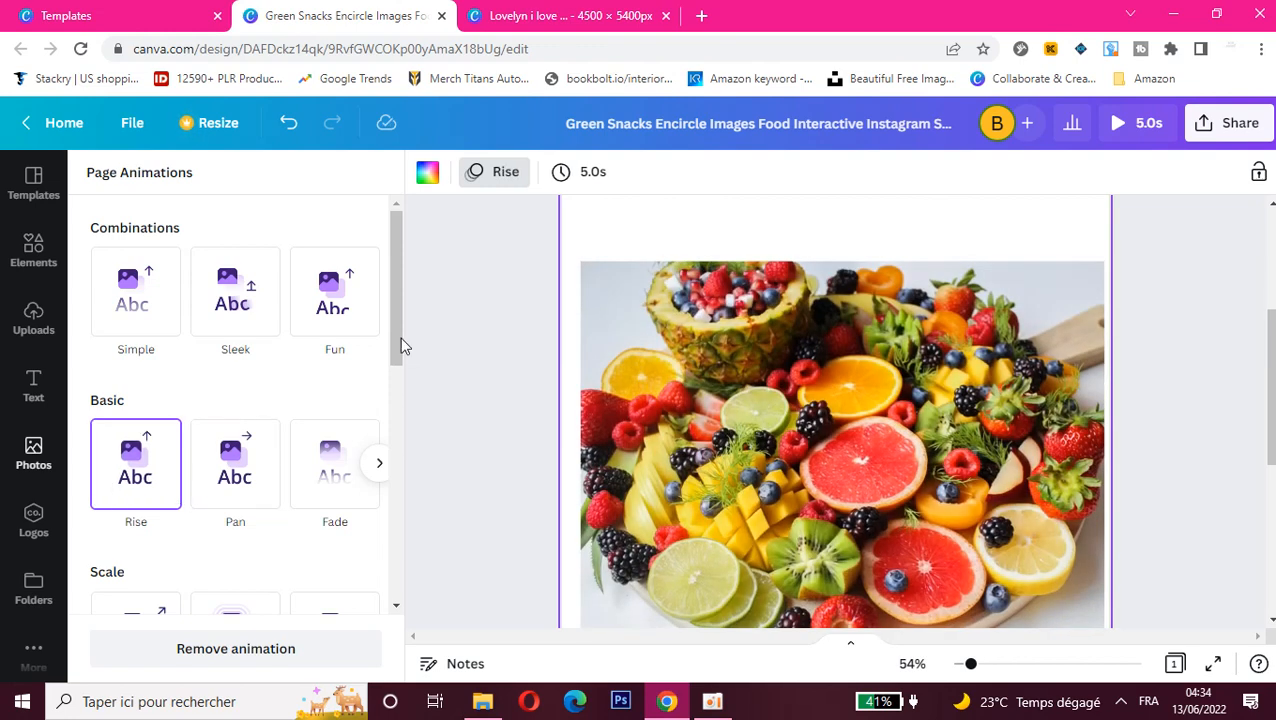
{"action": "left_click", "coordinate": [287, 124]}
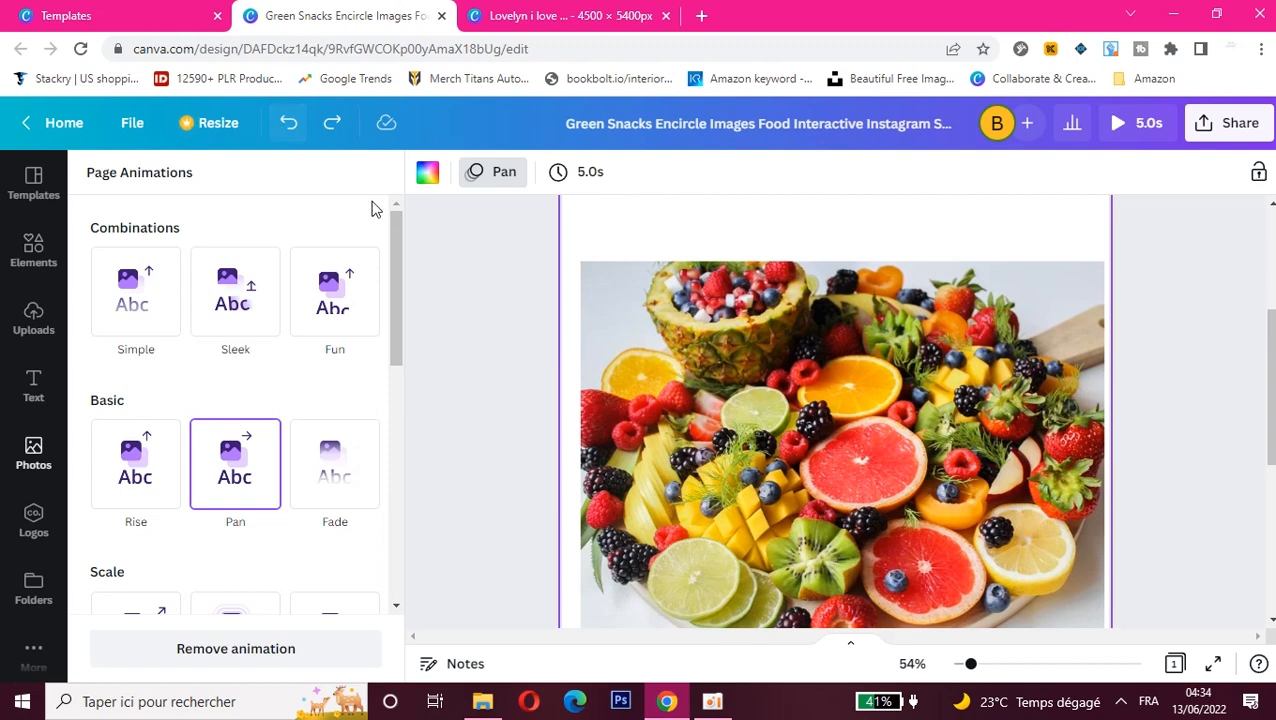
- Apply the Breathe scale animation to the page
{"action": "left_click_drag", "start_coordinate": [397, 246], "coordinate": [398, 354]}
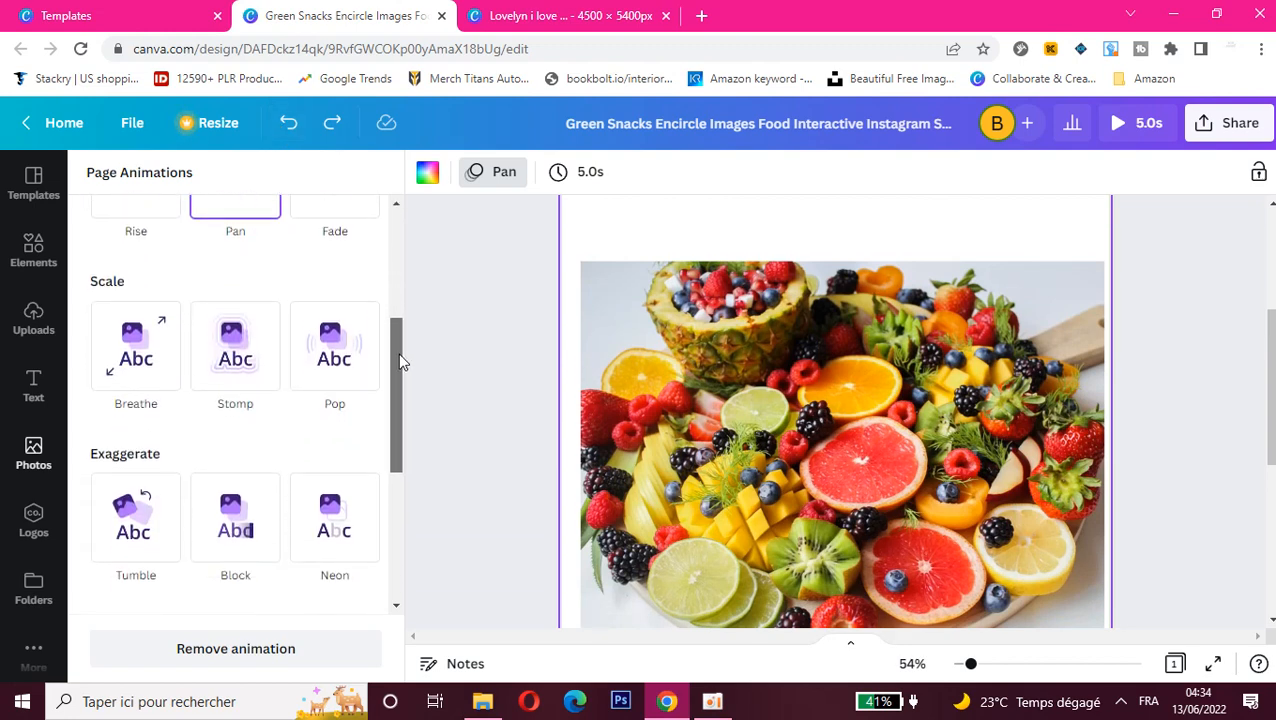
{"action": "left_click", "coordinate": [147, 362]}
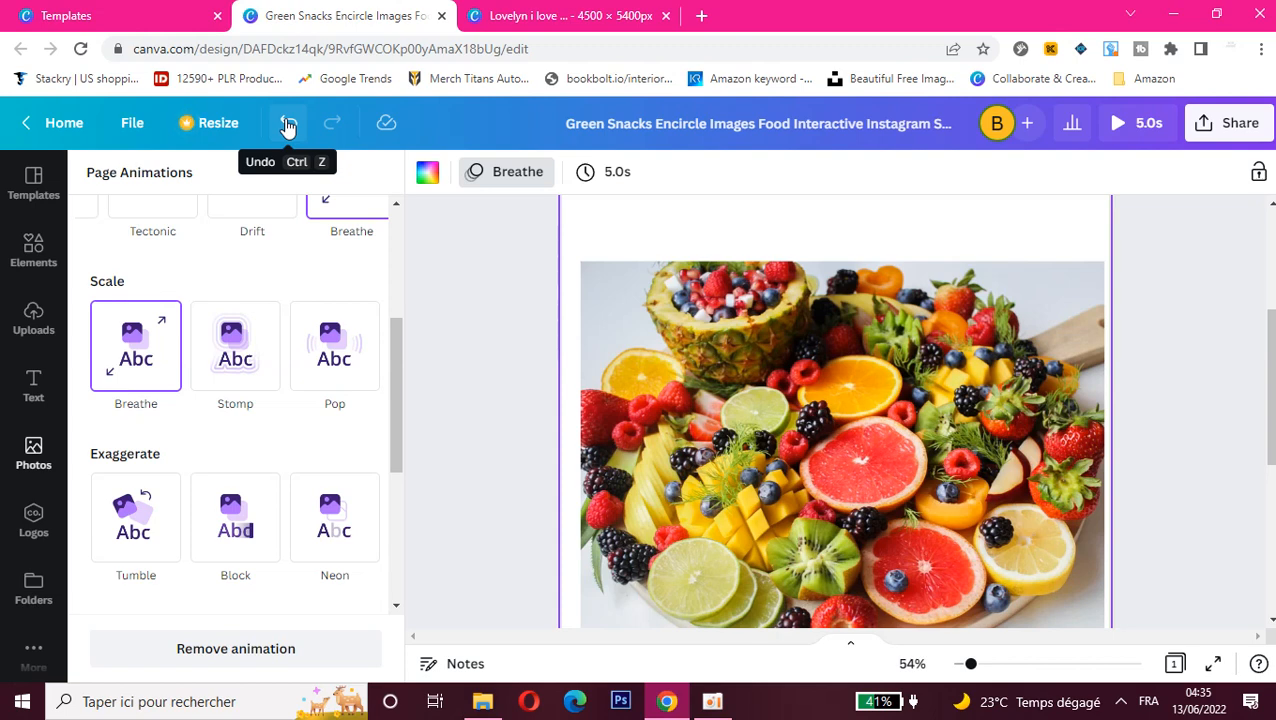
{"action": "left_click", "coordinate": [712, 702]}
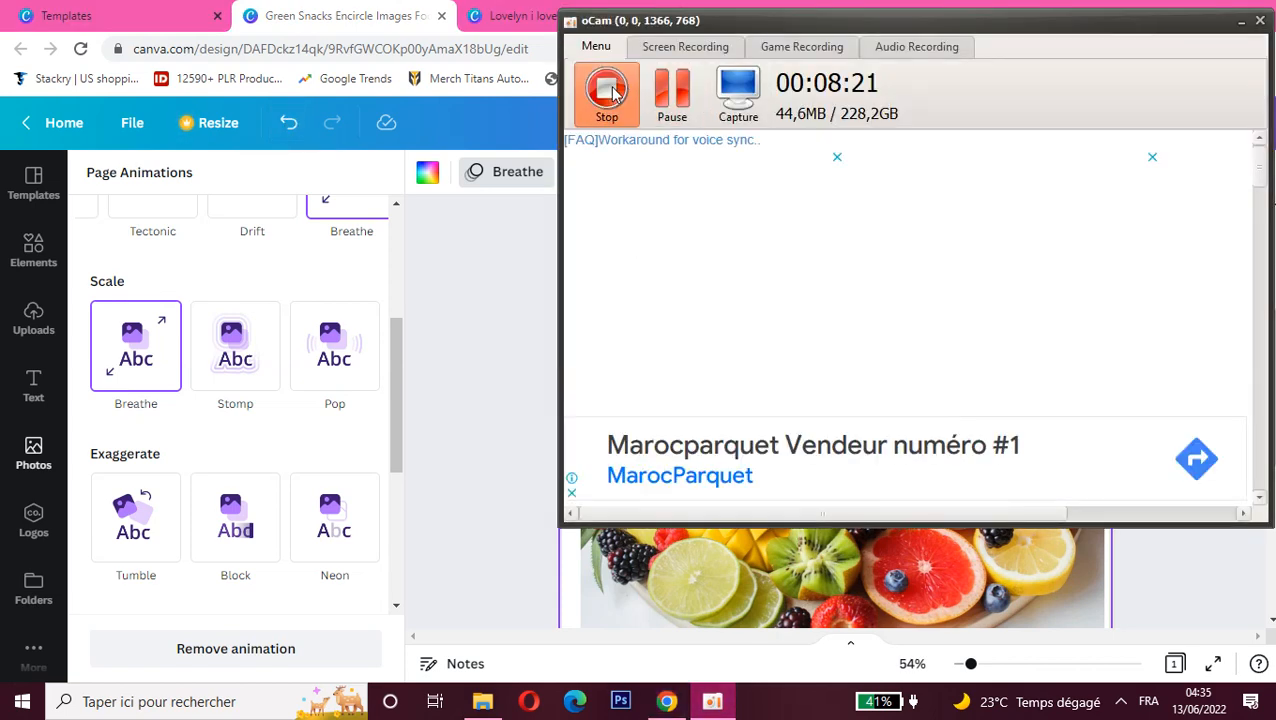